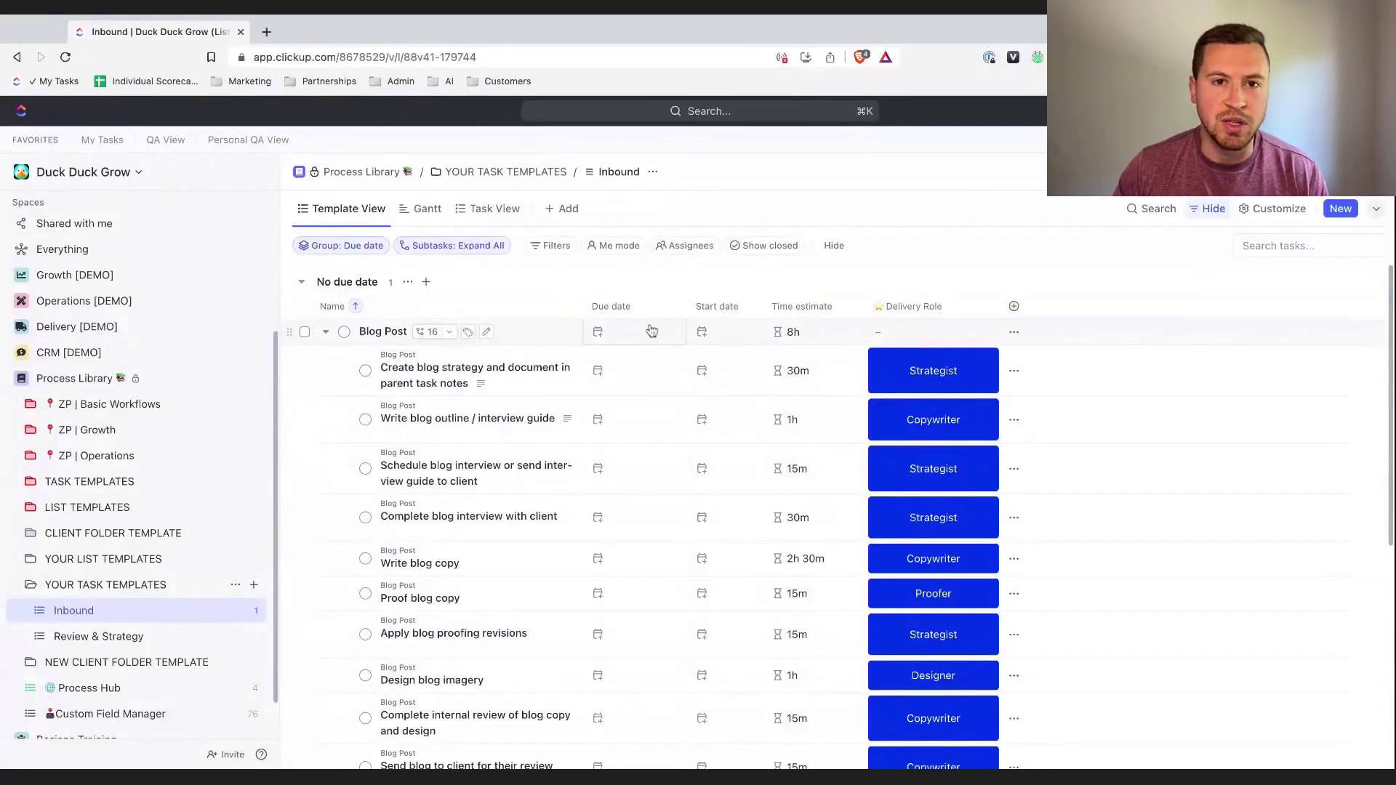
# Set Create blog strategy due July 31 and Write blog outline due August 1.
pyautogui.click(600, 370)
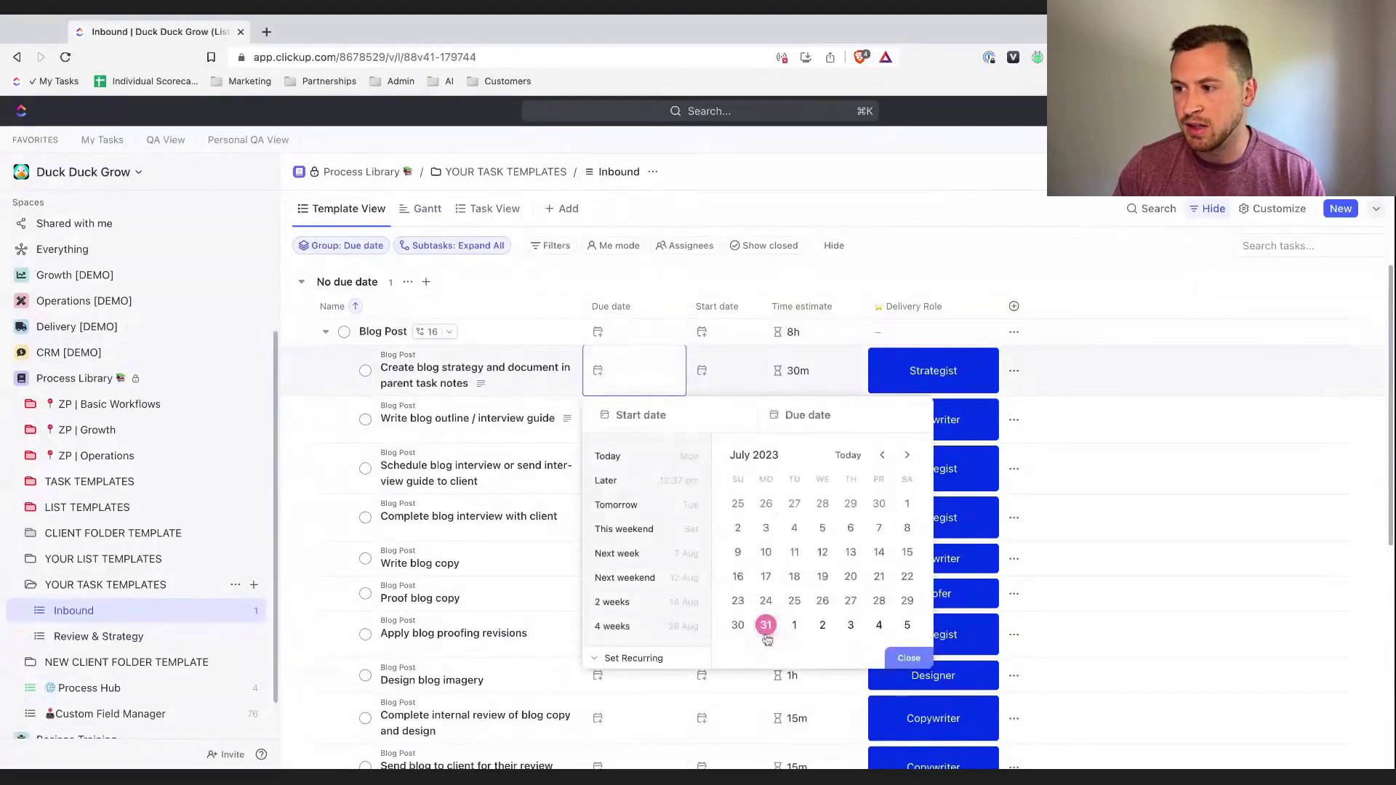
pyautogui.click(766, 625)
pyautogui.click(907, 658)
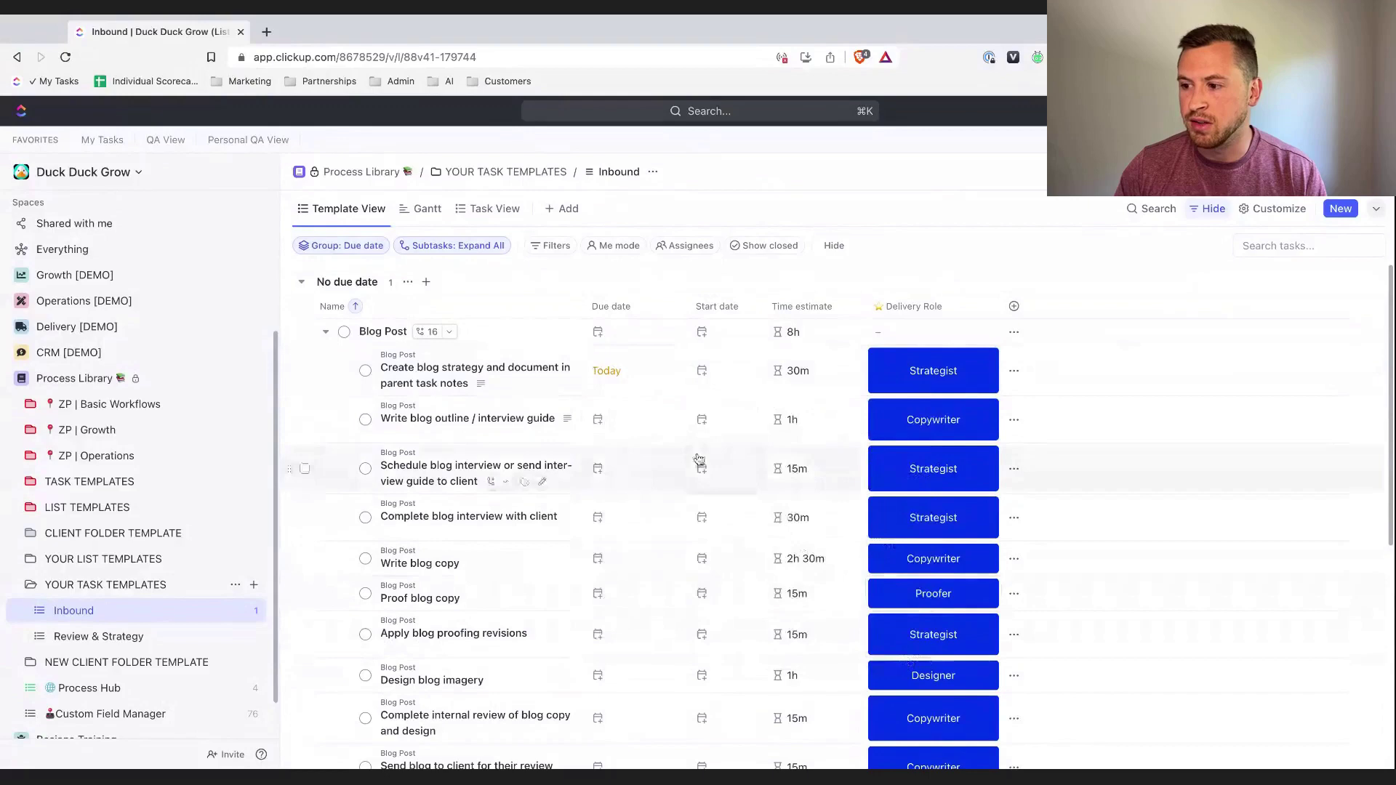
pyautogui.click(601, 420)
pyautogui.click(794, 672)
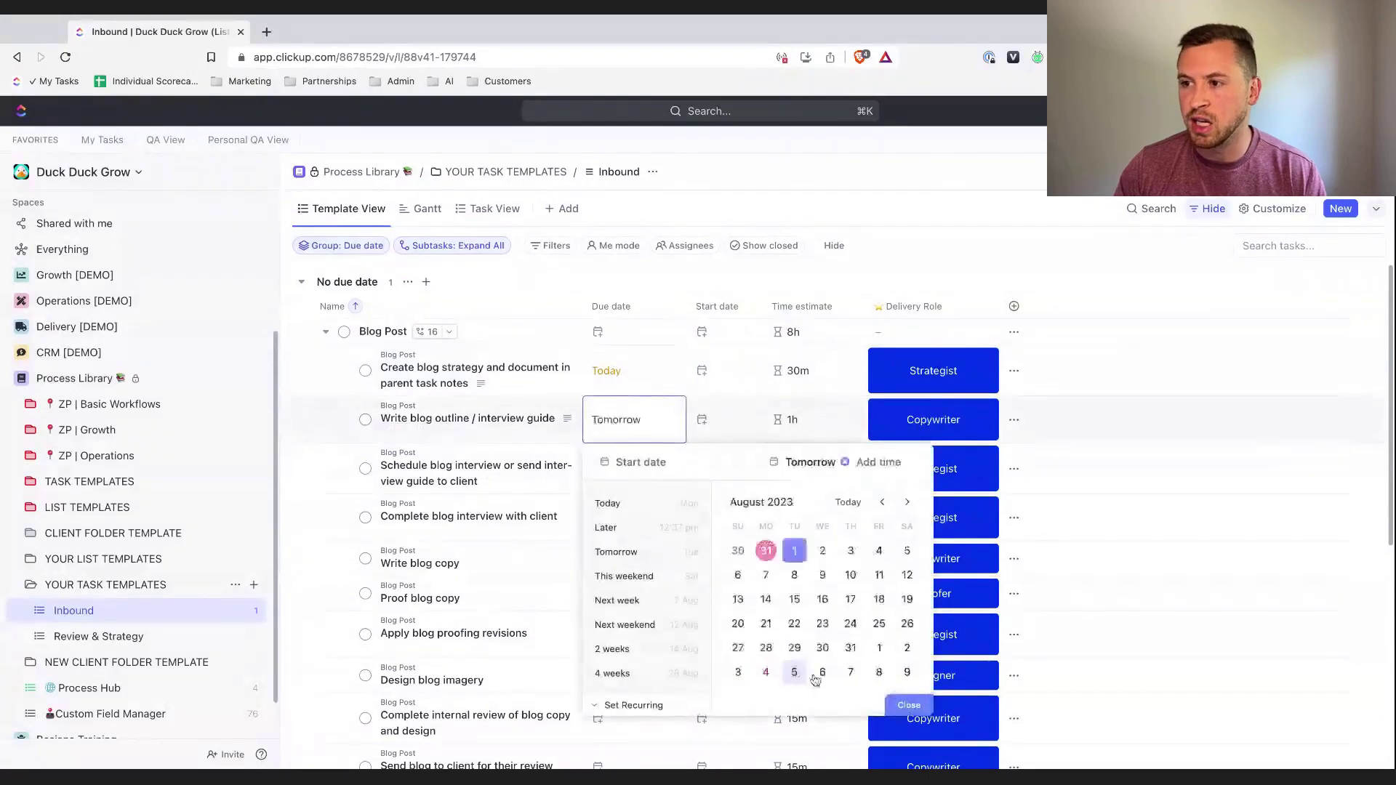
pyautogui.click(906, 705)
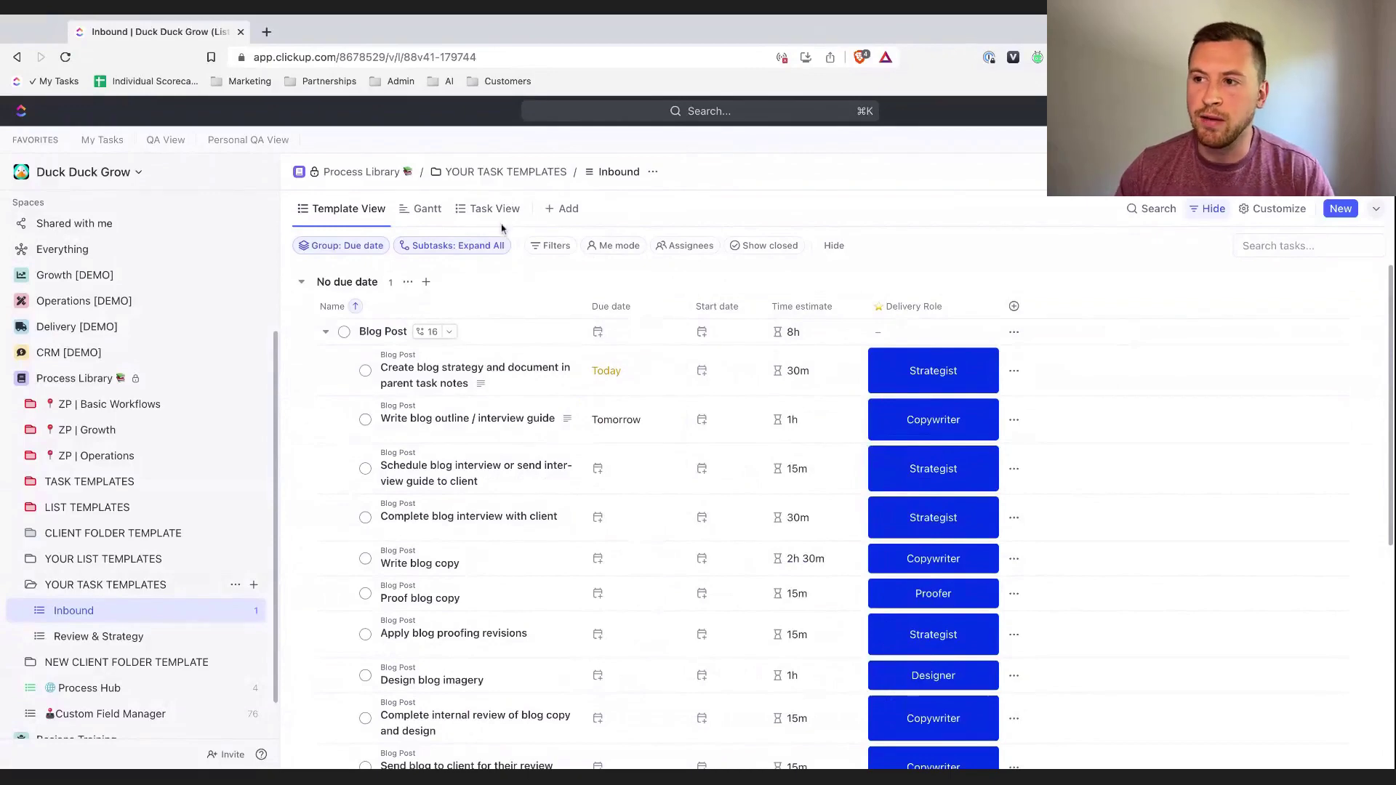
# Preview the Gantt view type without adding it, then switch to the existing Gantt view.
pyautogui.click(561, 208)
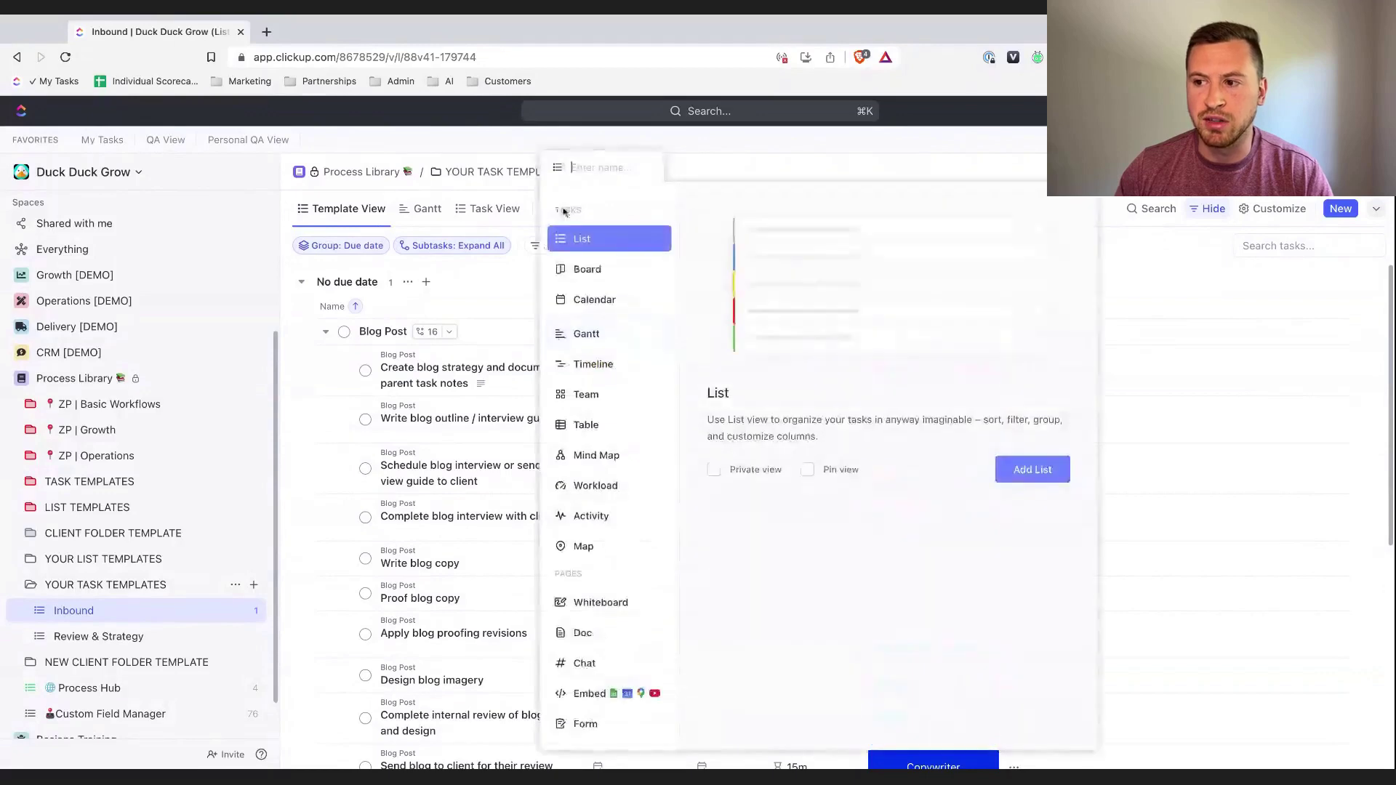
pyautogui.click(586, 332)
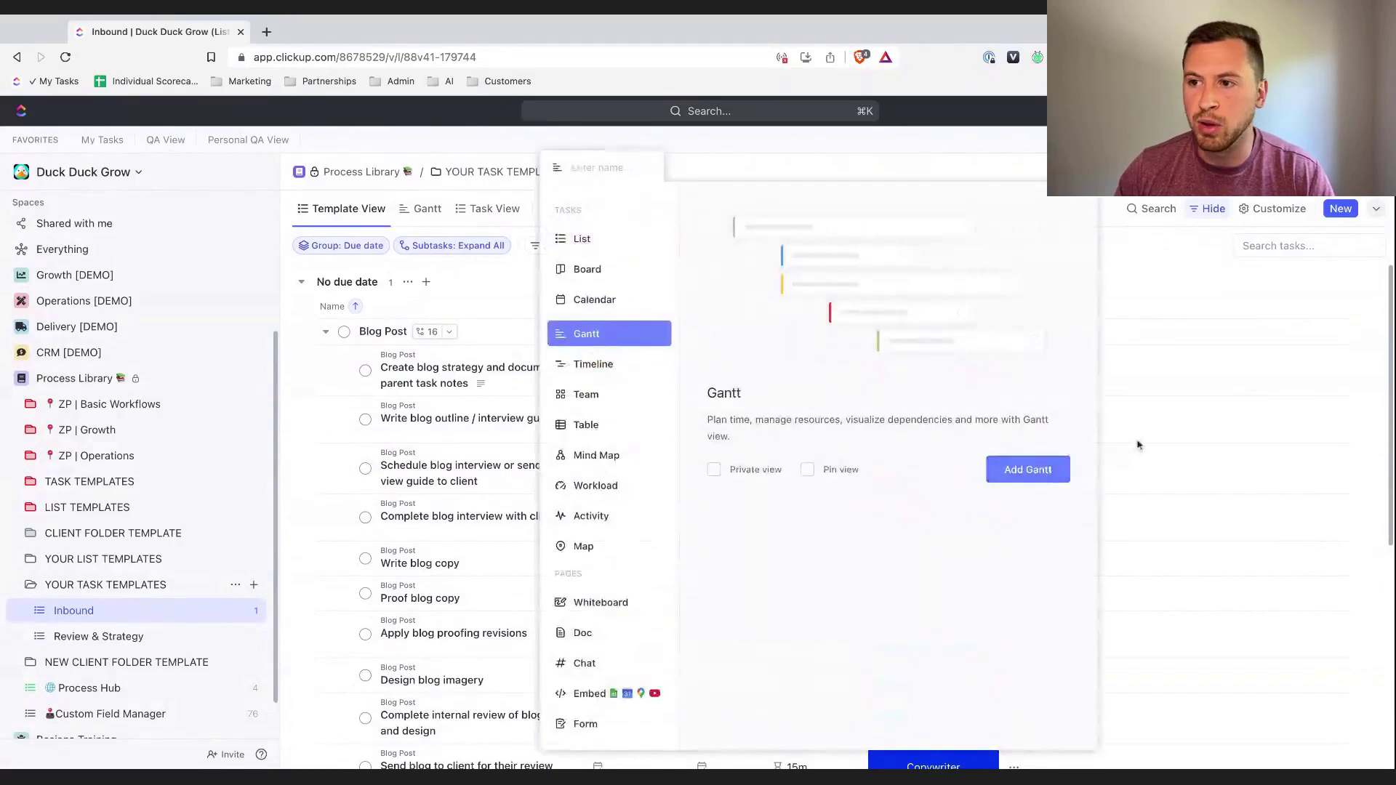
pyautogui.click(410, 188)
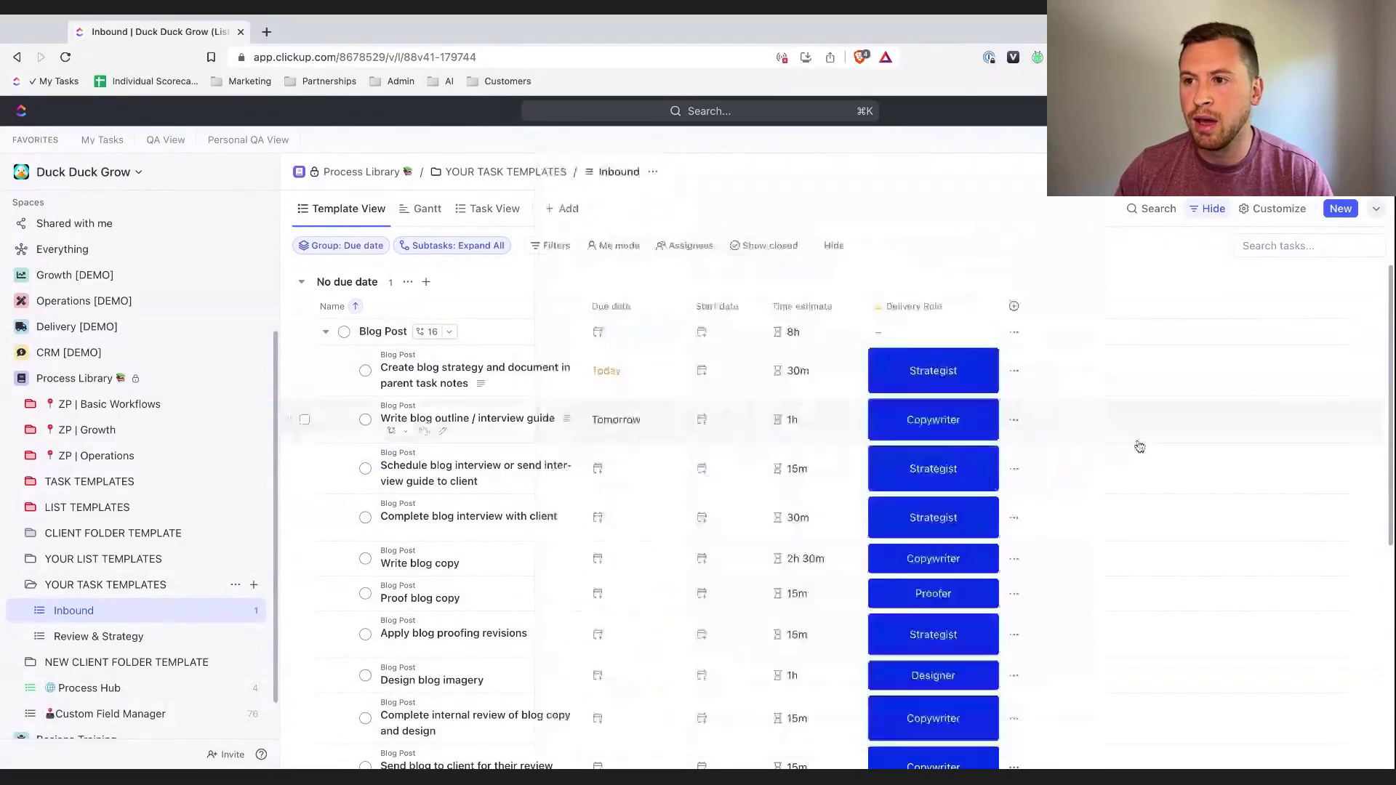
pyautogui.click(422, 211)
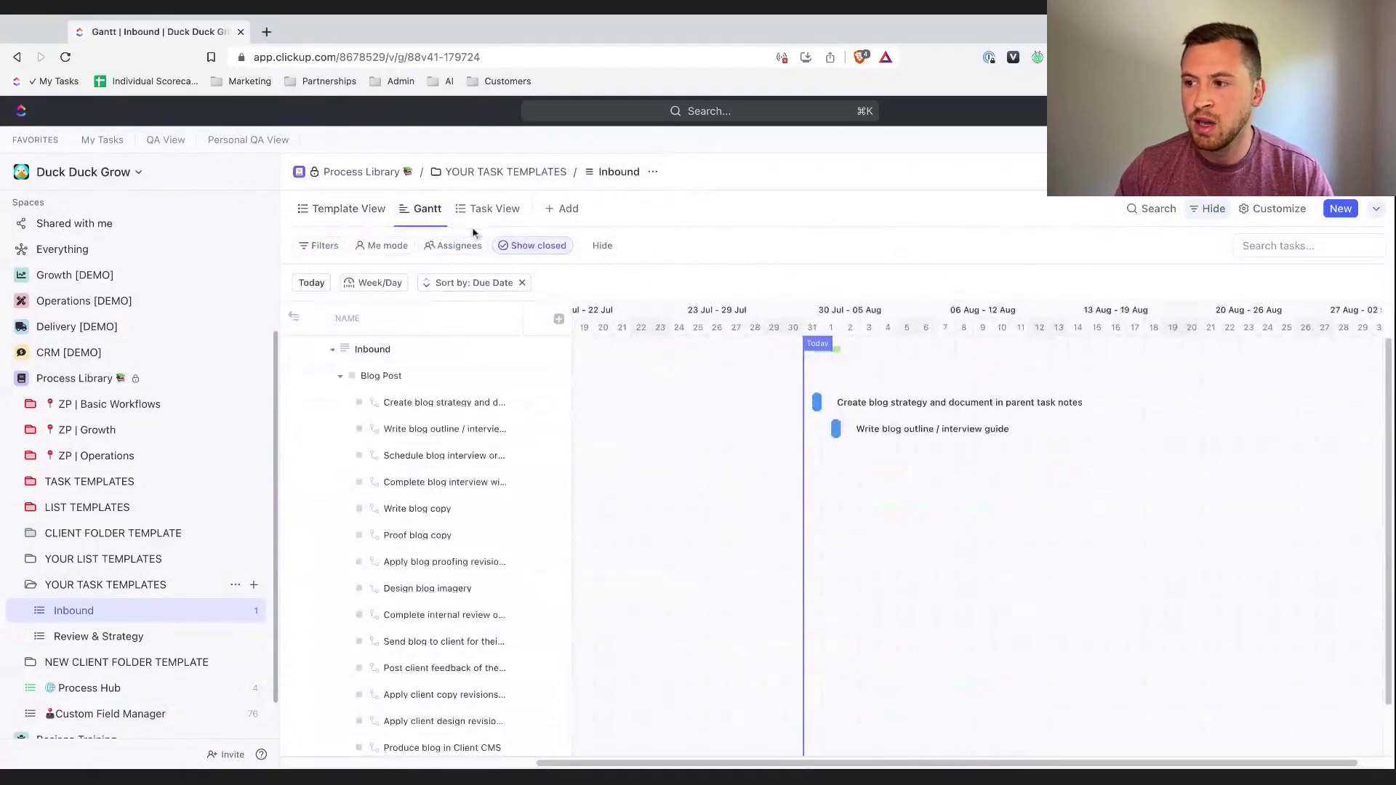
pyautogui.moveTo(839, 428)
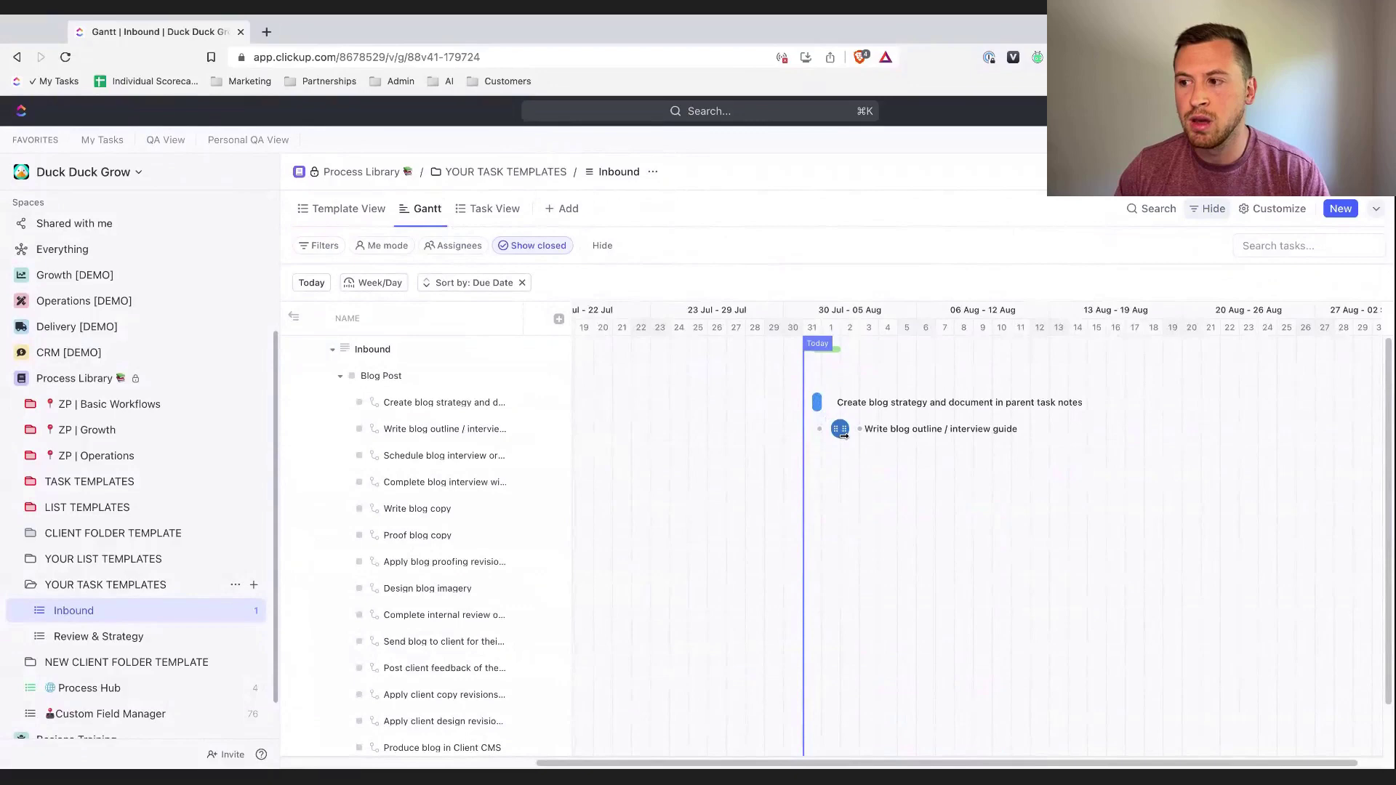
# Re-expand the Blog Post subtasks and drop Schedule blog interview onto the timeline after the outline.
pyautogui.click(340, 378)
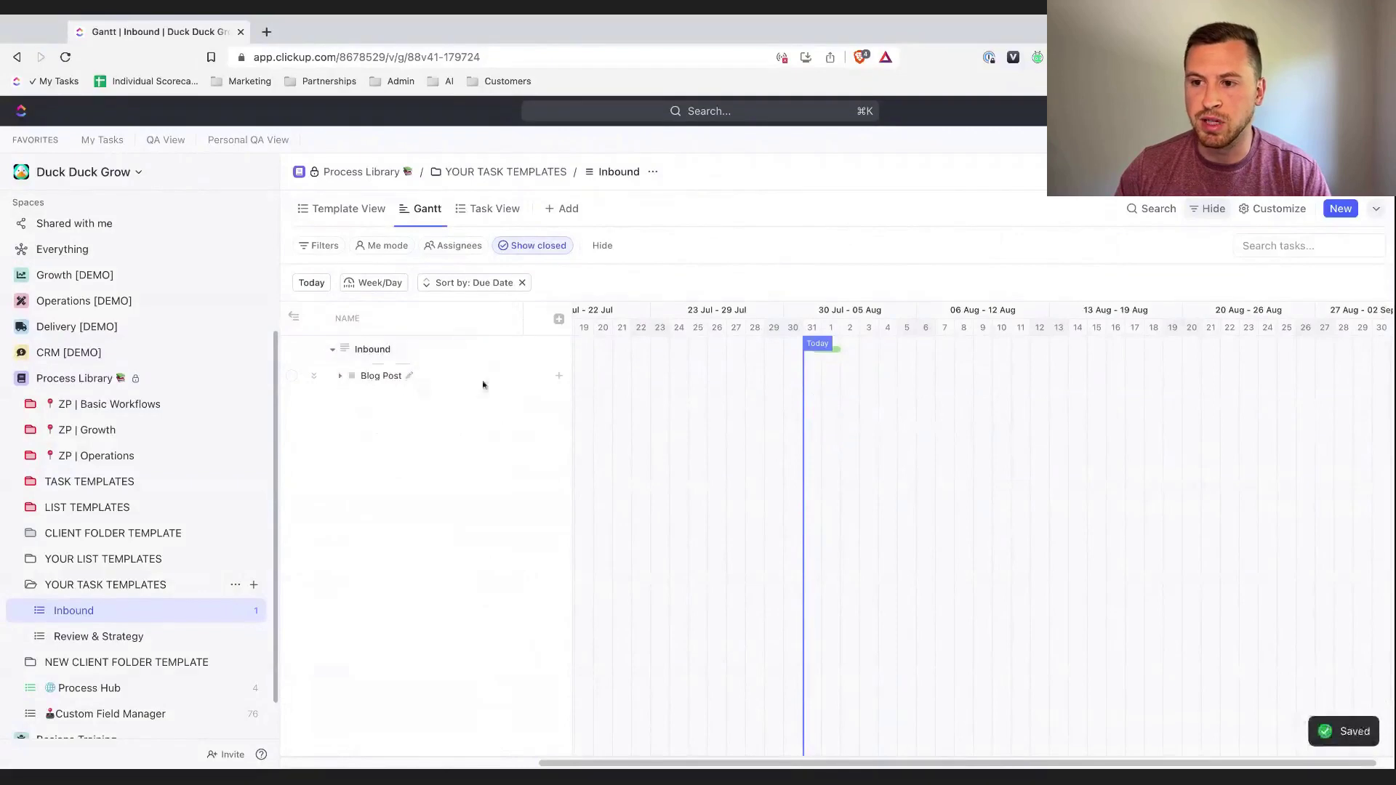
pyautogui.click(340, 377)
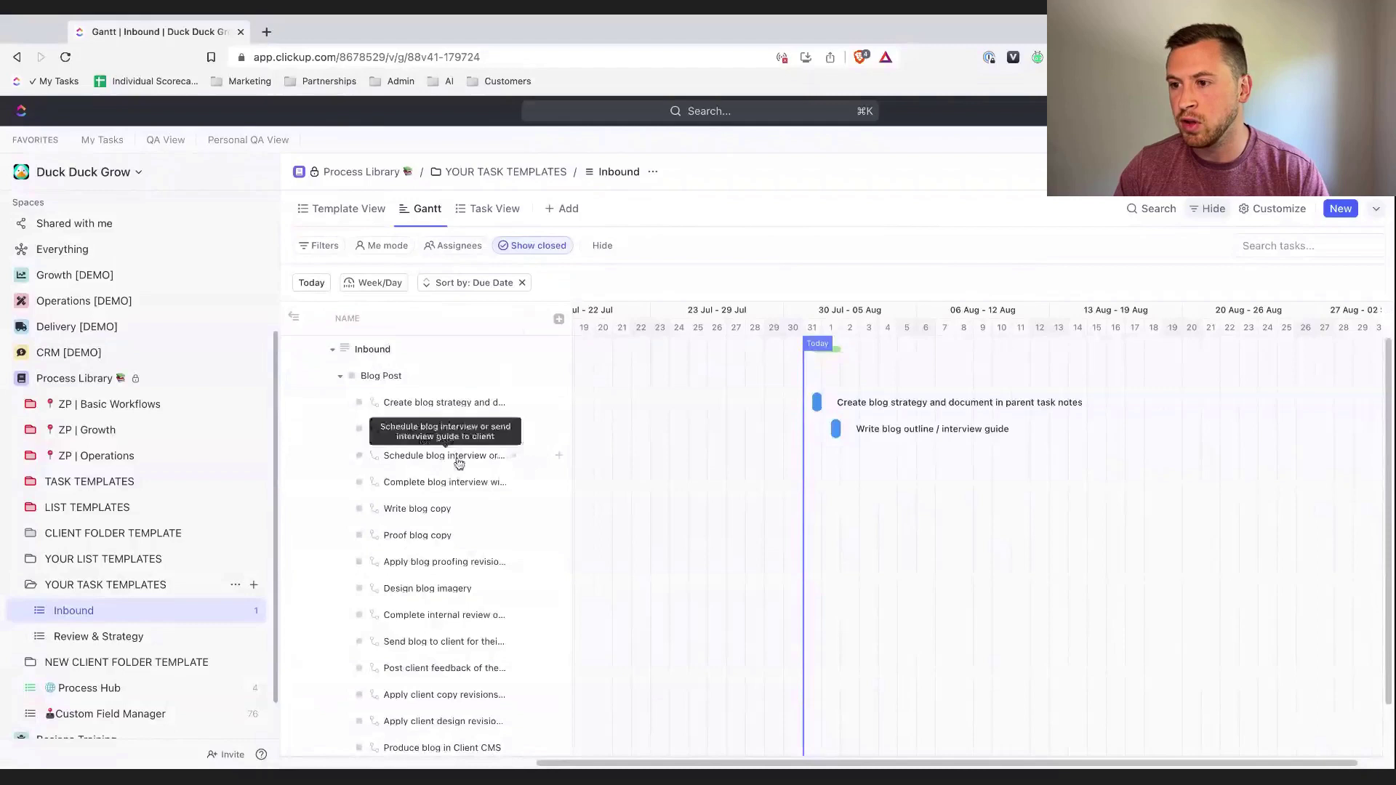
pyautogui.moveTo(838, 458)
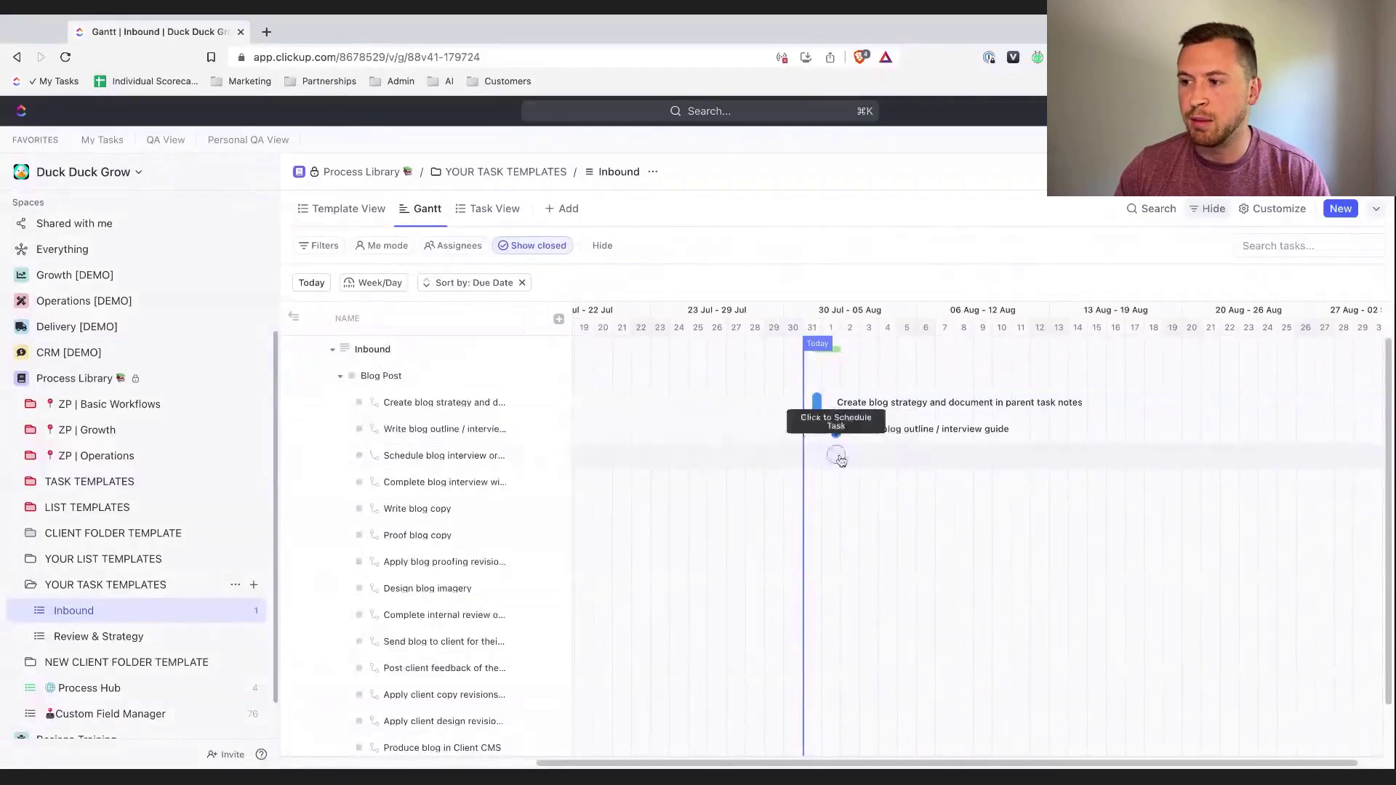
pyautogui.moveTo(458, 464); pyautogui.dragTo(819, 401)
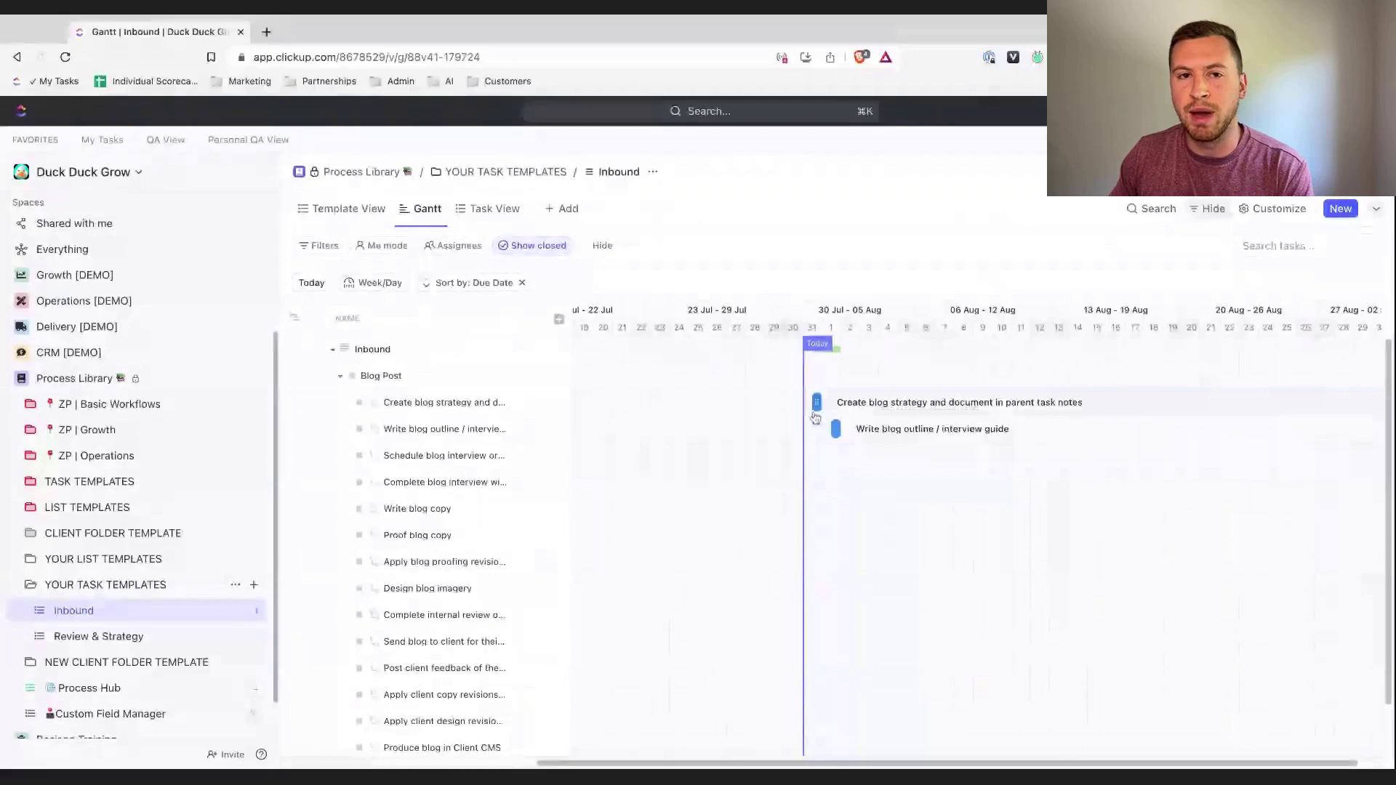
pyautogui.moveTo(816, 403)
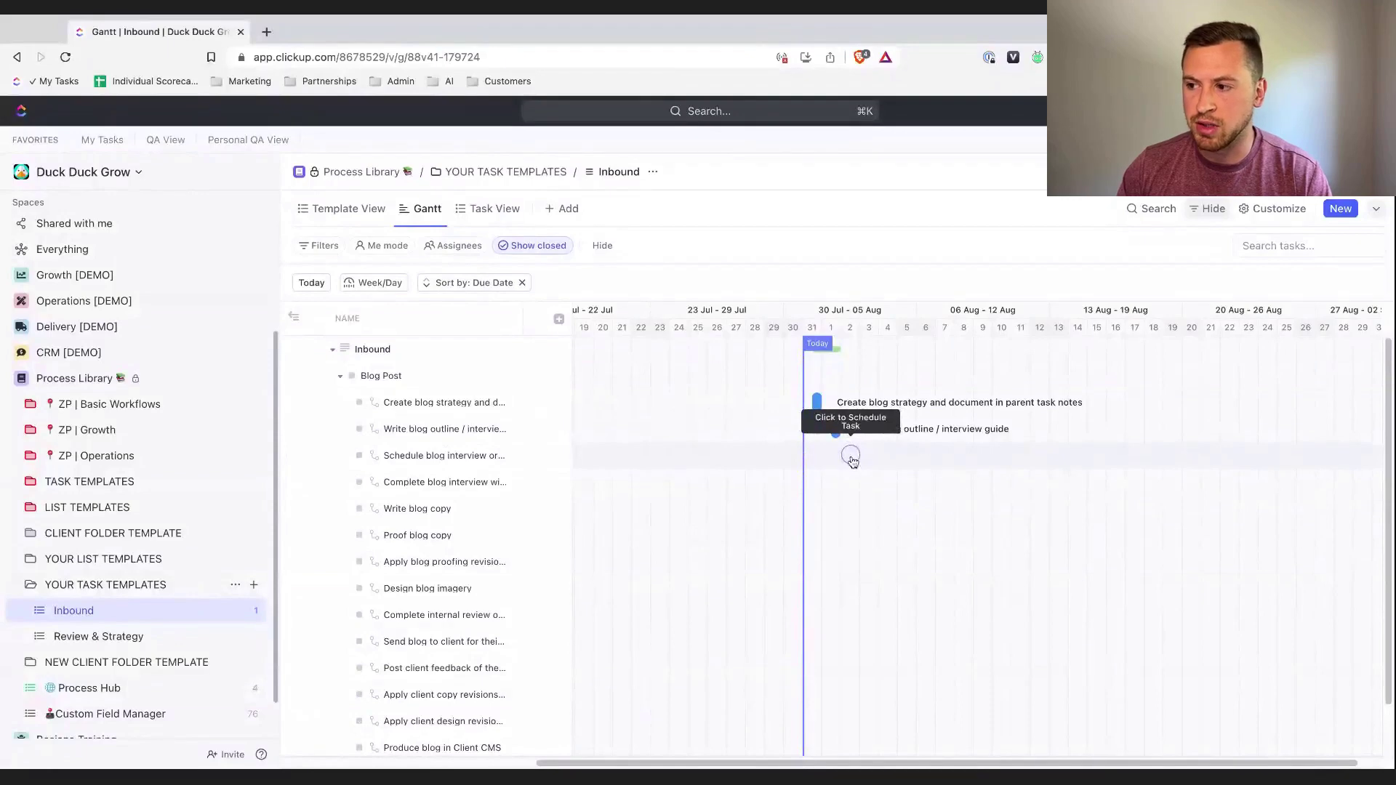
# Schedule the interview, blog copy, proofing, revisions, imagery and internal review subtasks in a staggered sequence.
pyautogui.click(852, 460)
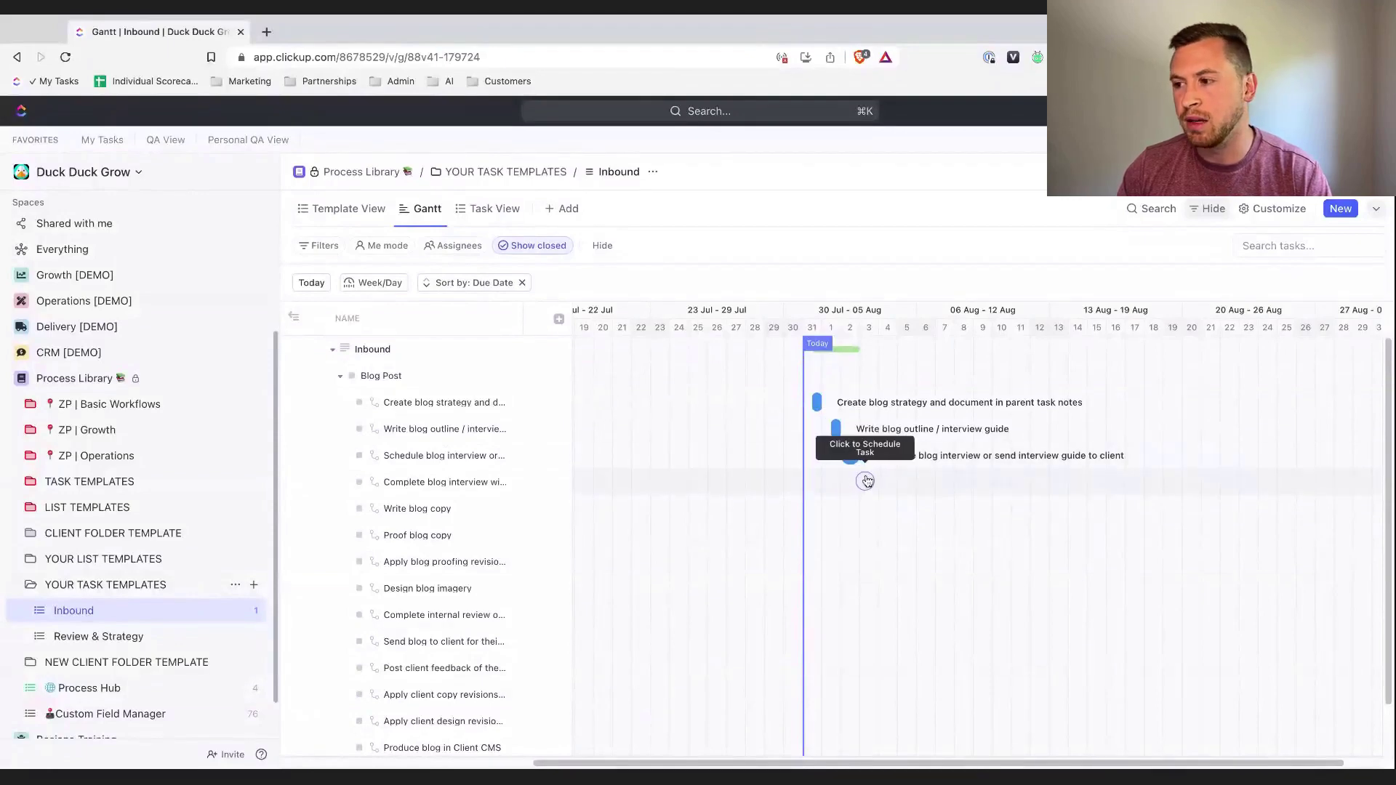
pyautogui.click(872, 483)
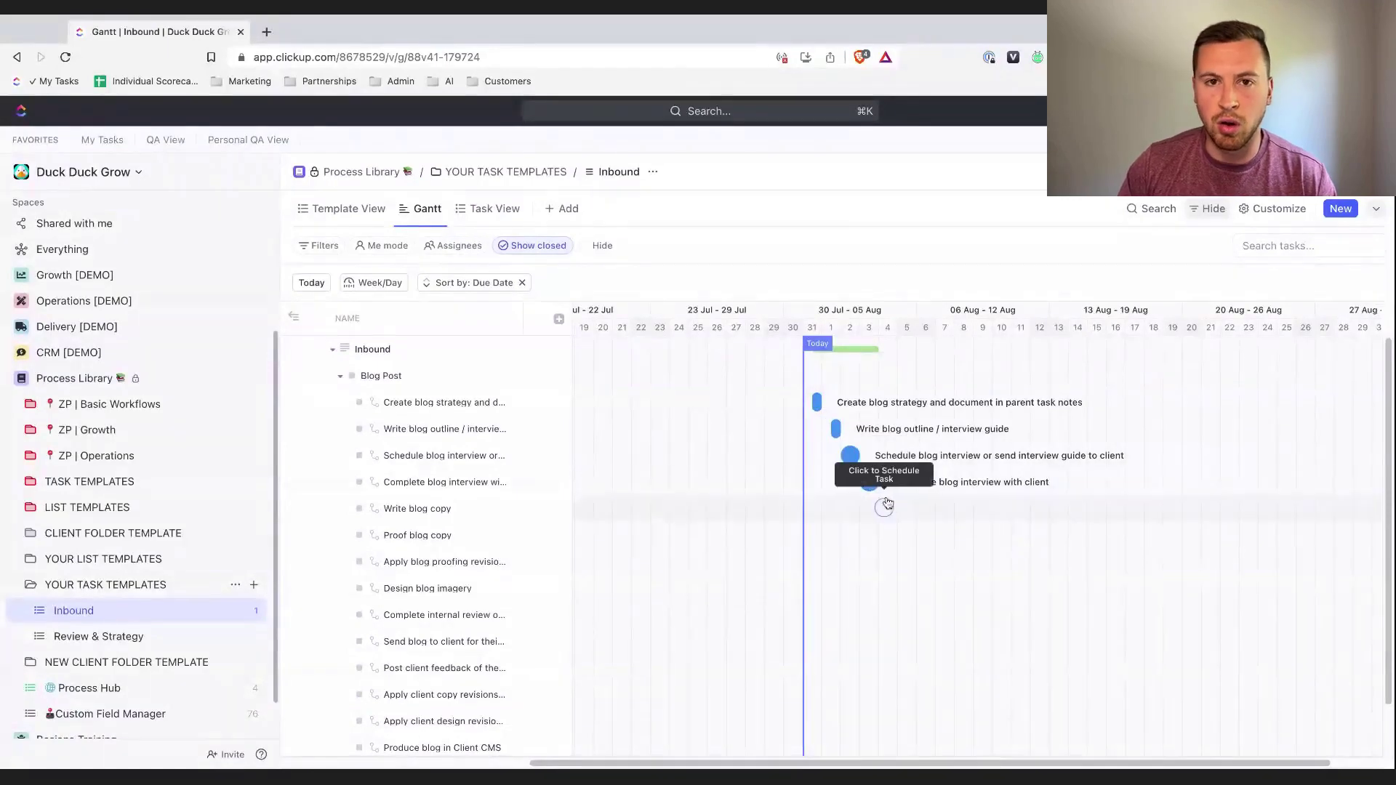
pyautogui.click(890, 509)
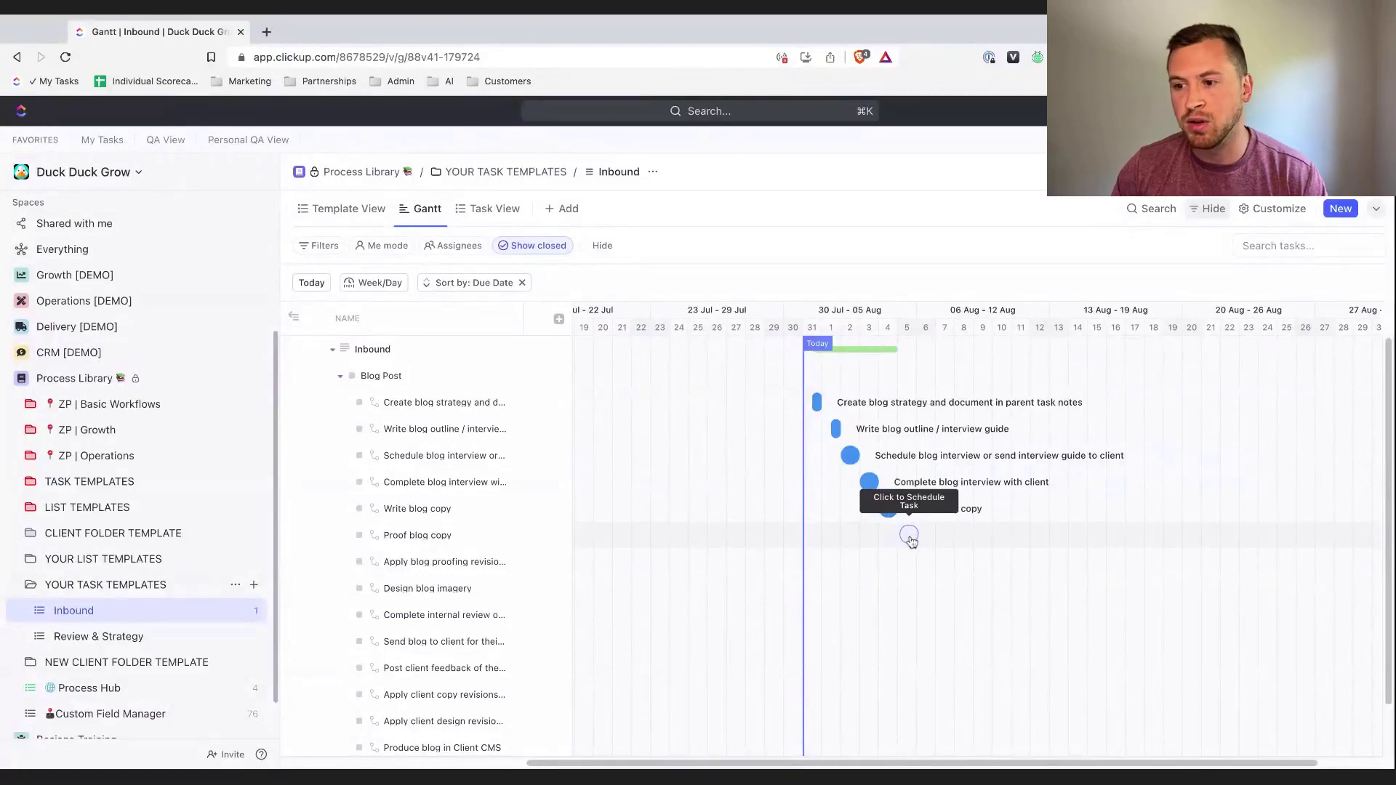
pyautogui.click(908, 538)
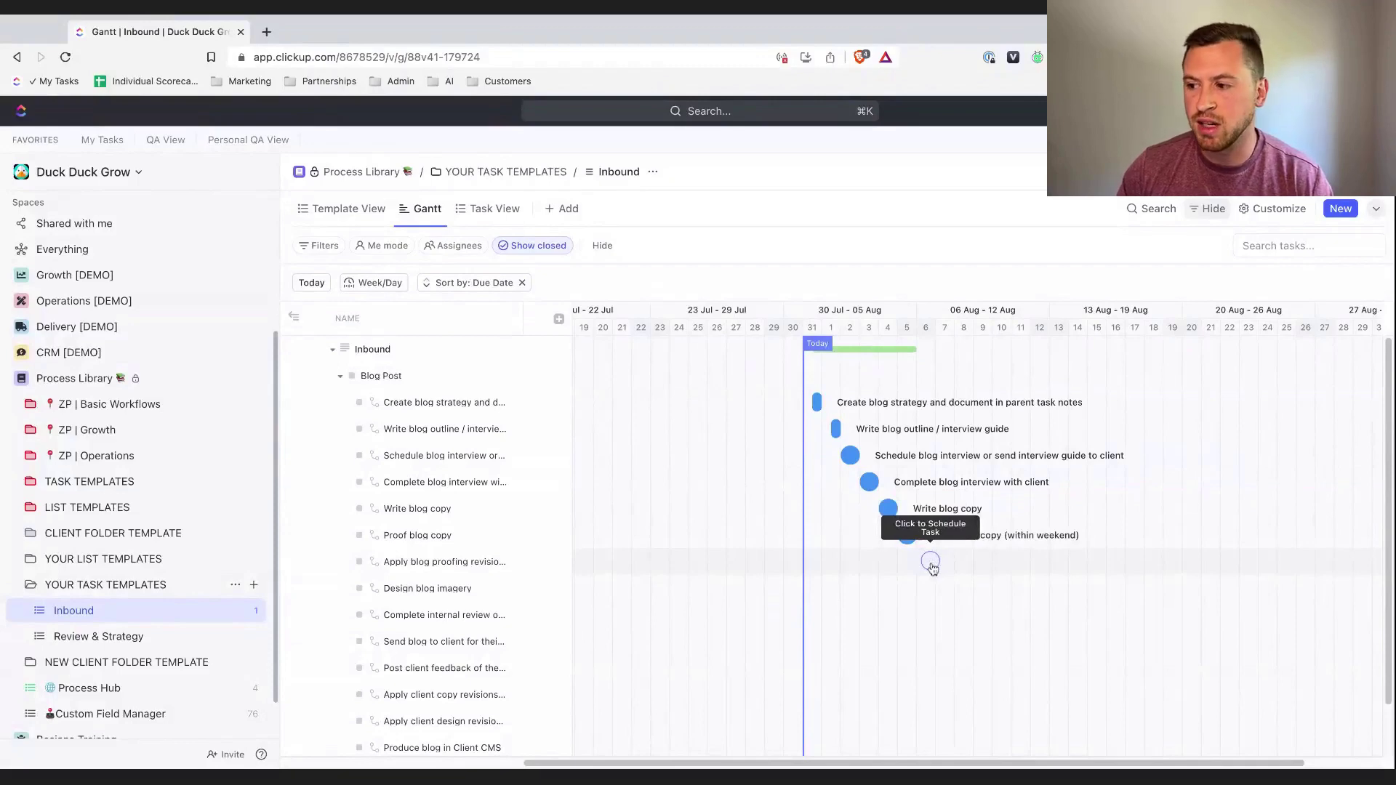
pyautogui.click(930, 564)
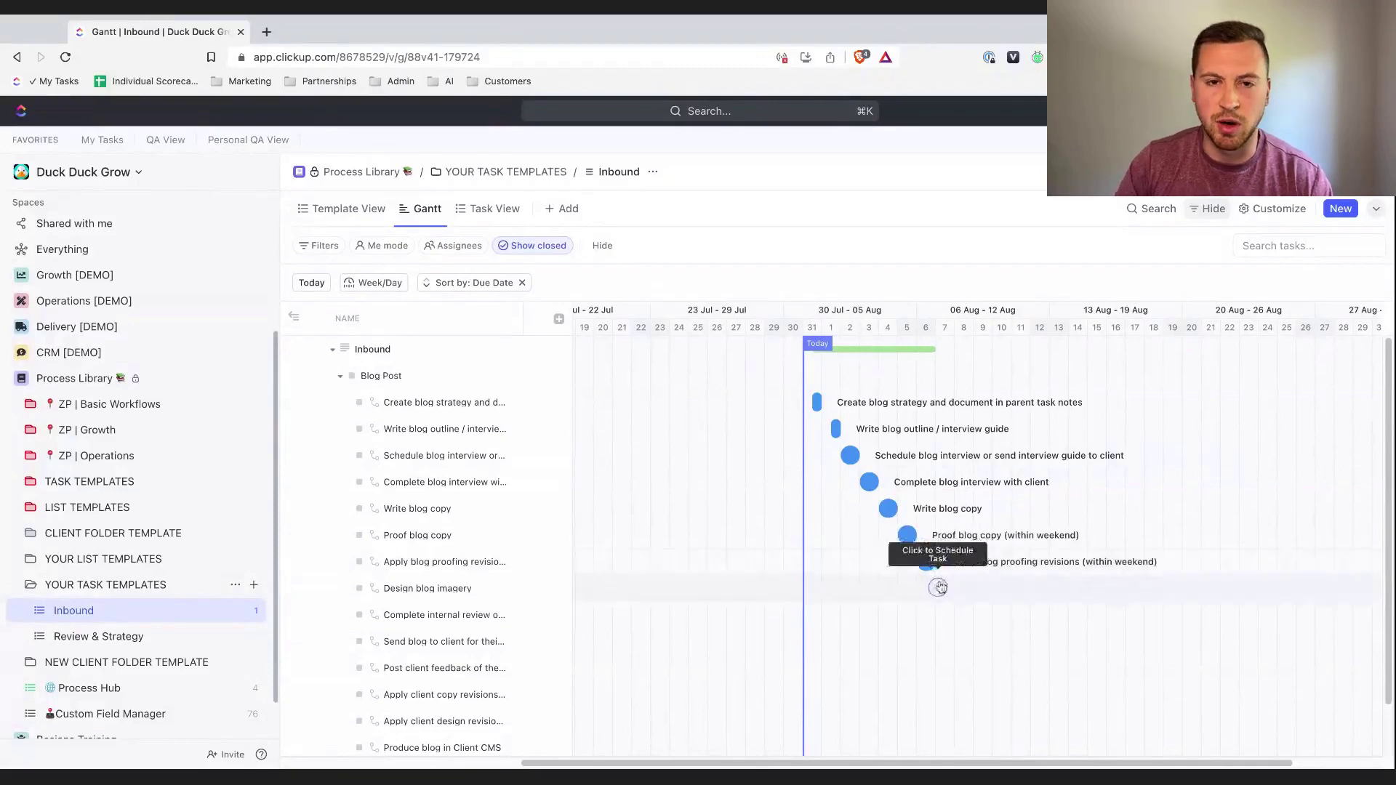
pyautogui.click(946, 590)
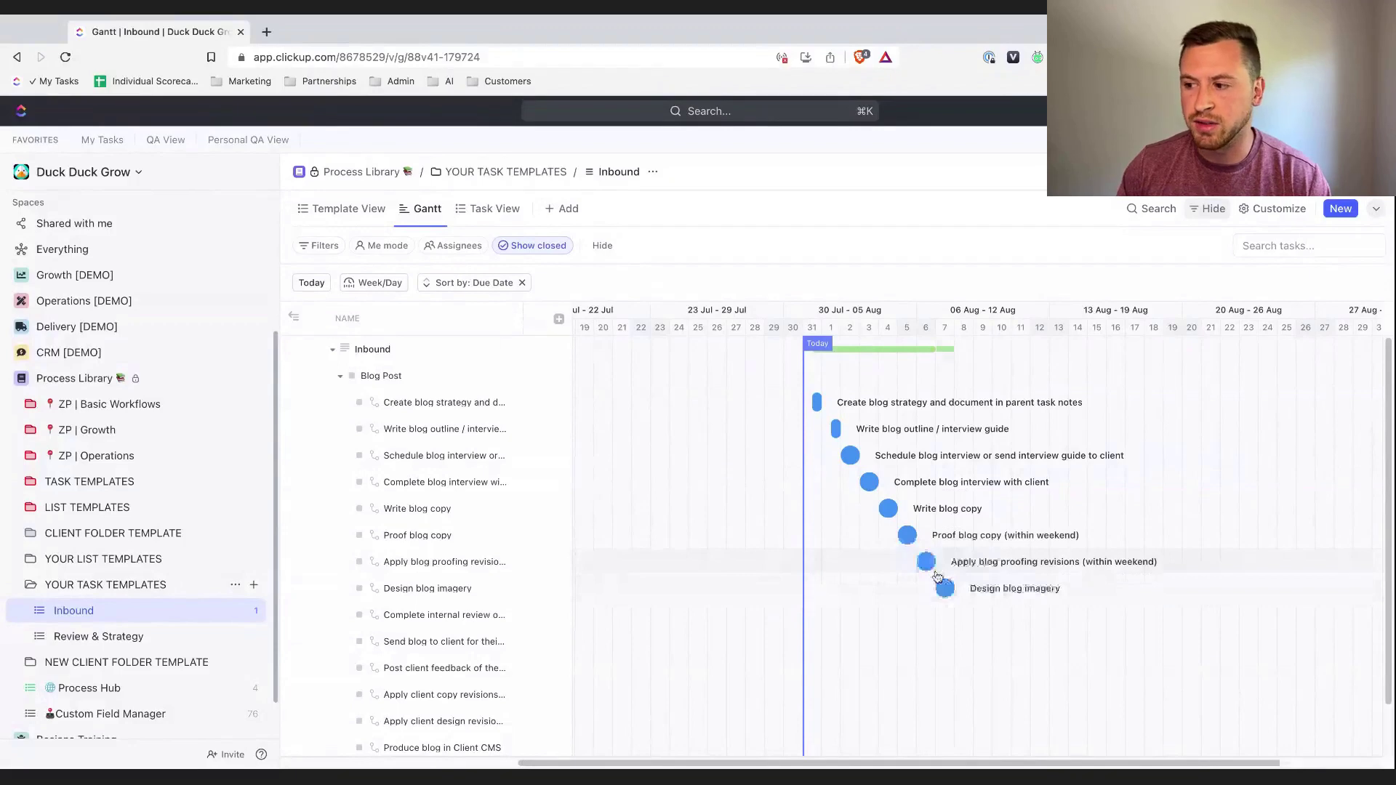
pyautogui.click(966, 617)
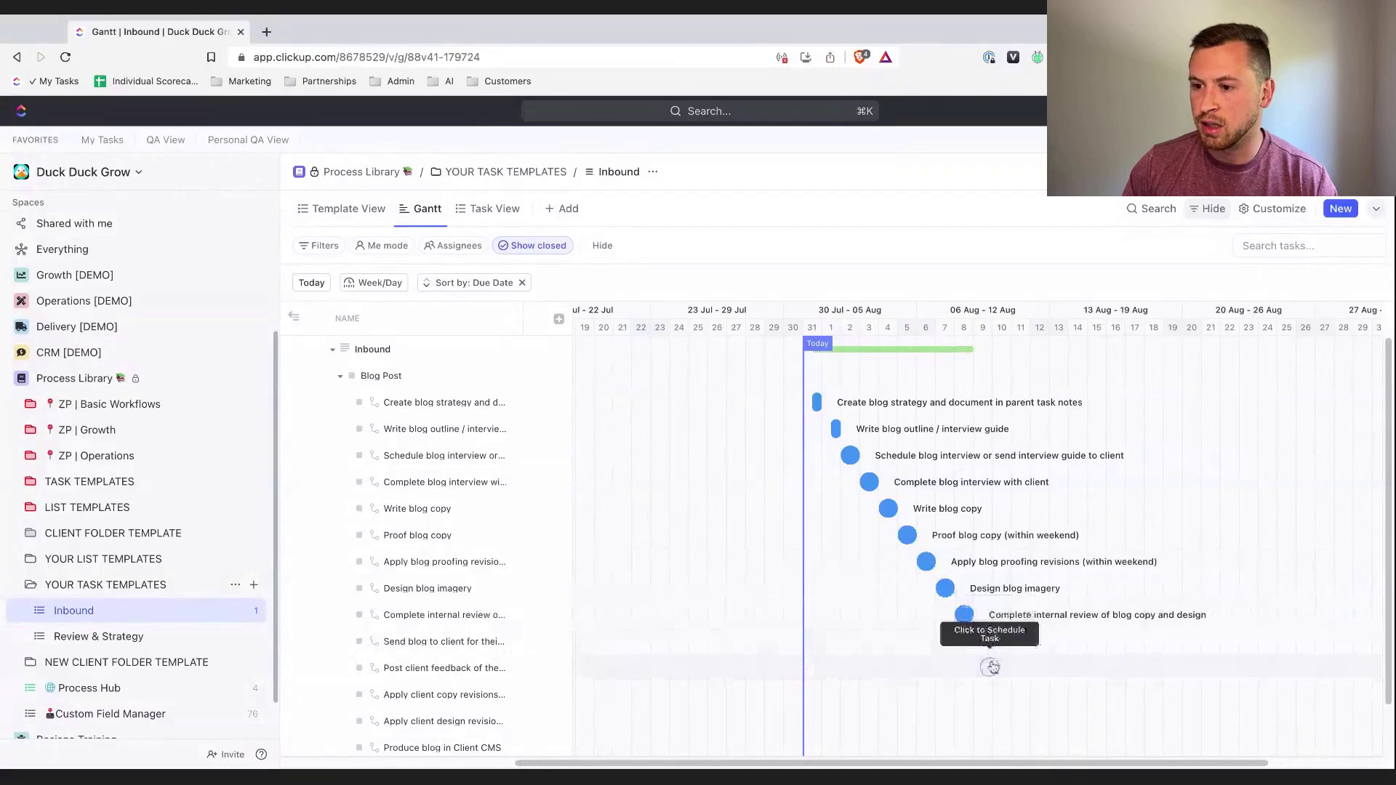
# Schedule the client review, feedback, revision, CMS production, approval and publish-date subtasks after them.
pyautogui.click(987, 655)
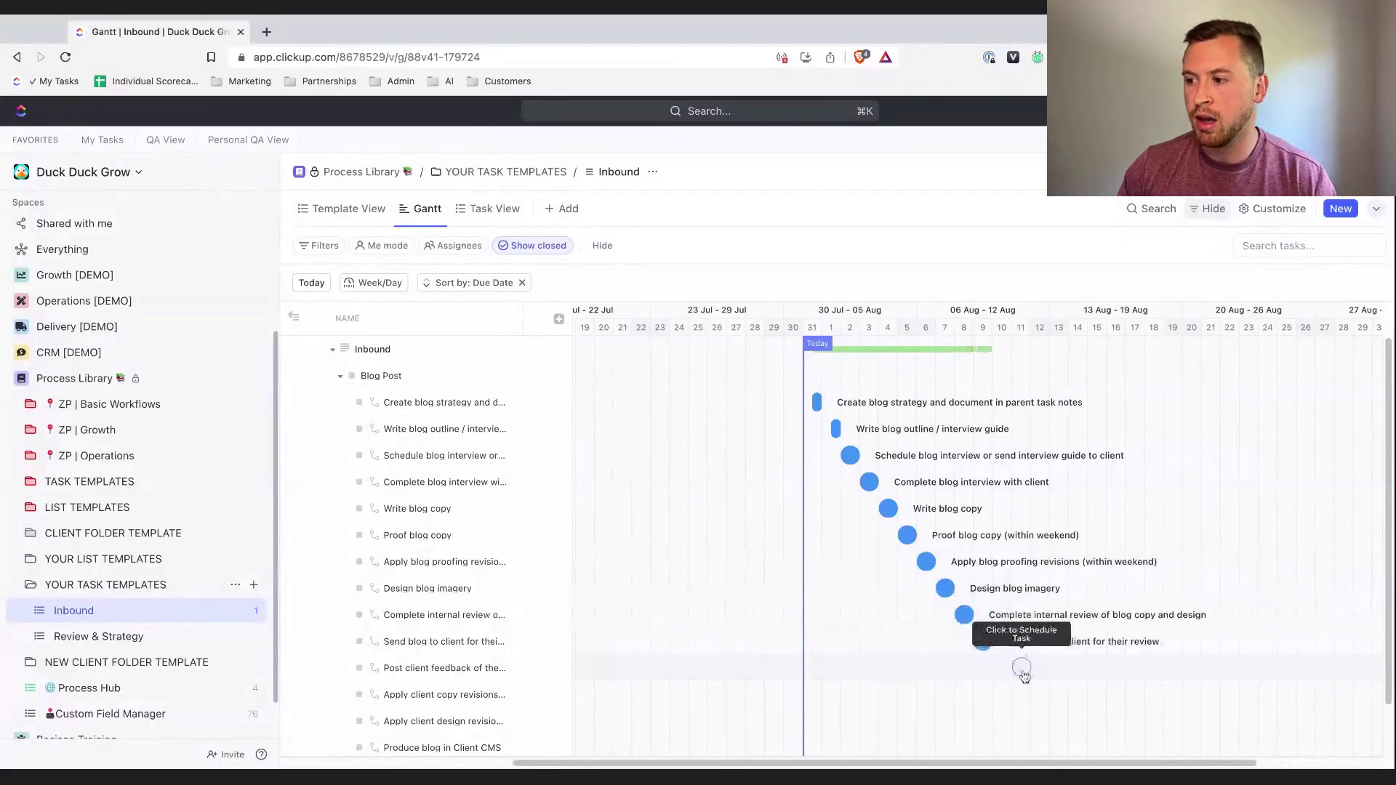
pyautogui.click(1000, 681)
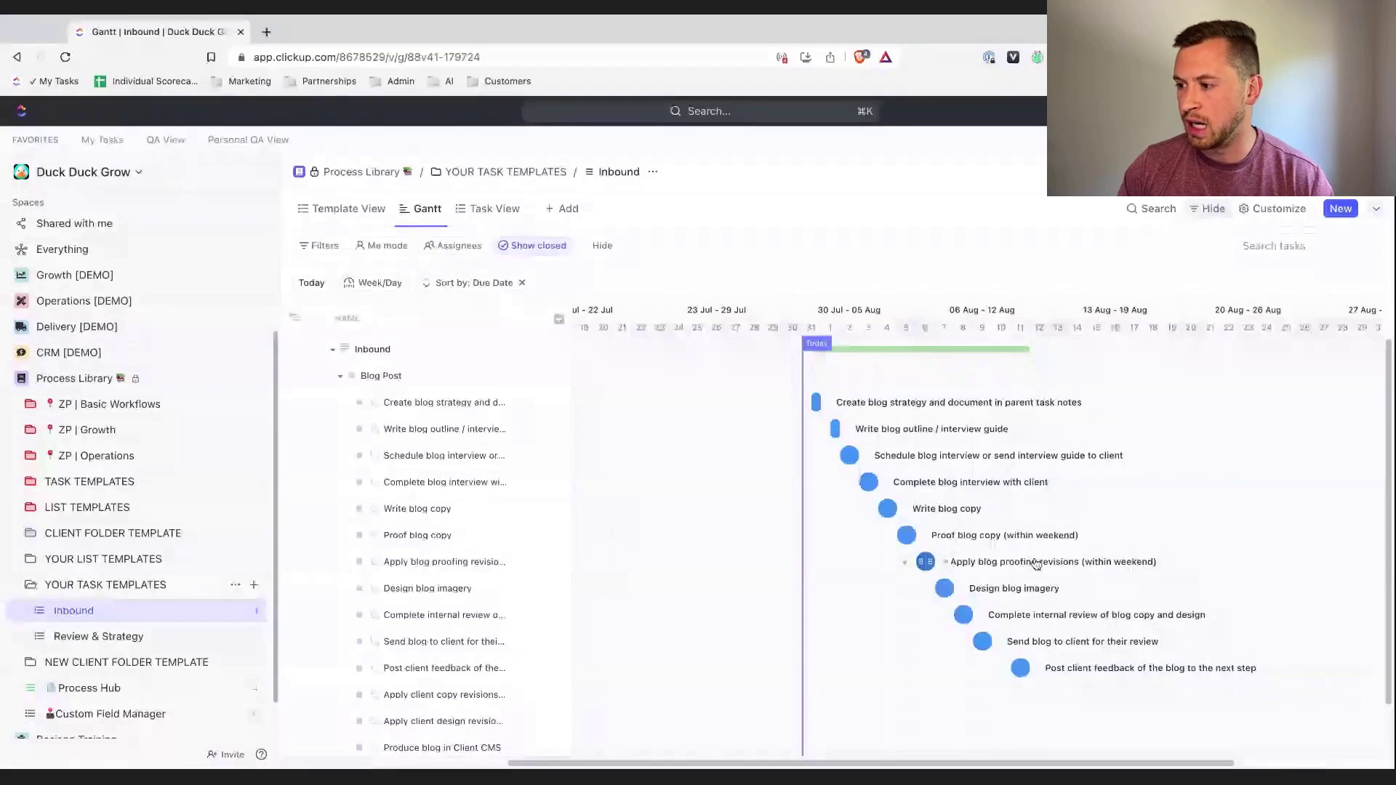
pyautogui.click(1038, 694)
pyautogui.click(1057, 721)
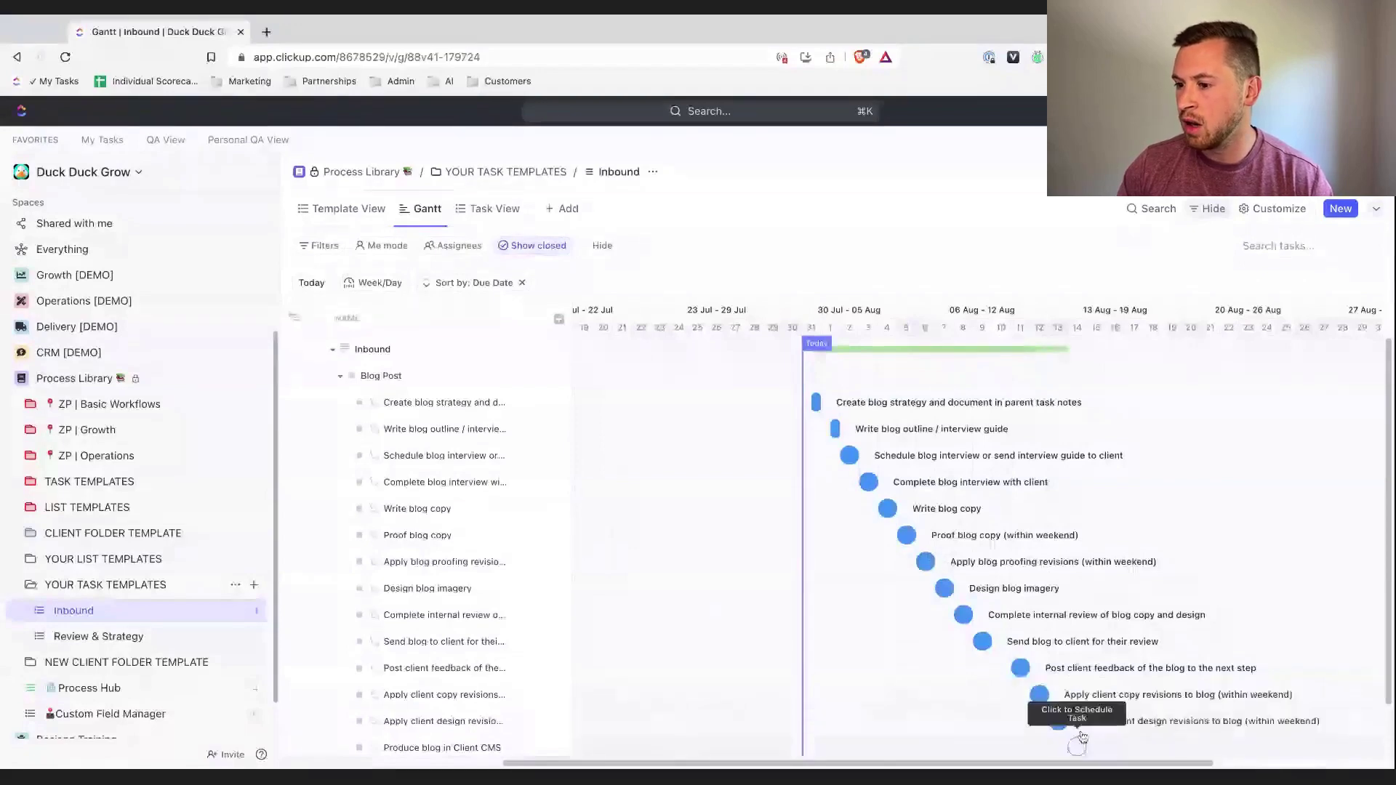
pyautogui.click(1078, 745)
pyautogui.scroll(-1, 1086, 730)
pyautogui.click(1096, 717)
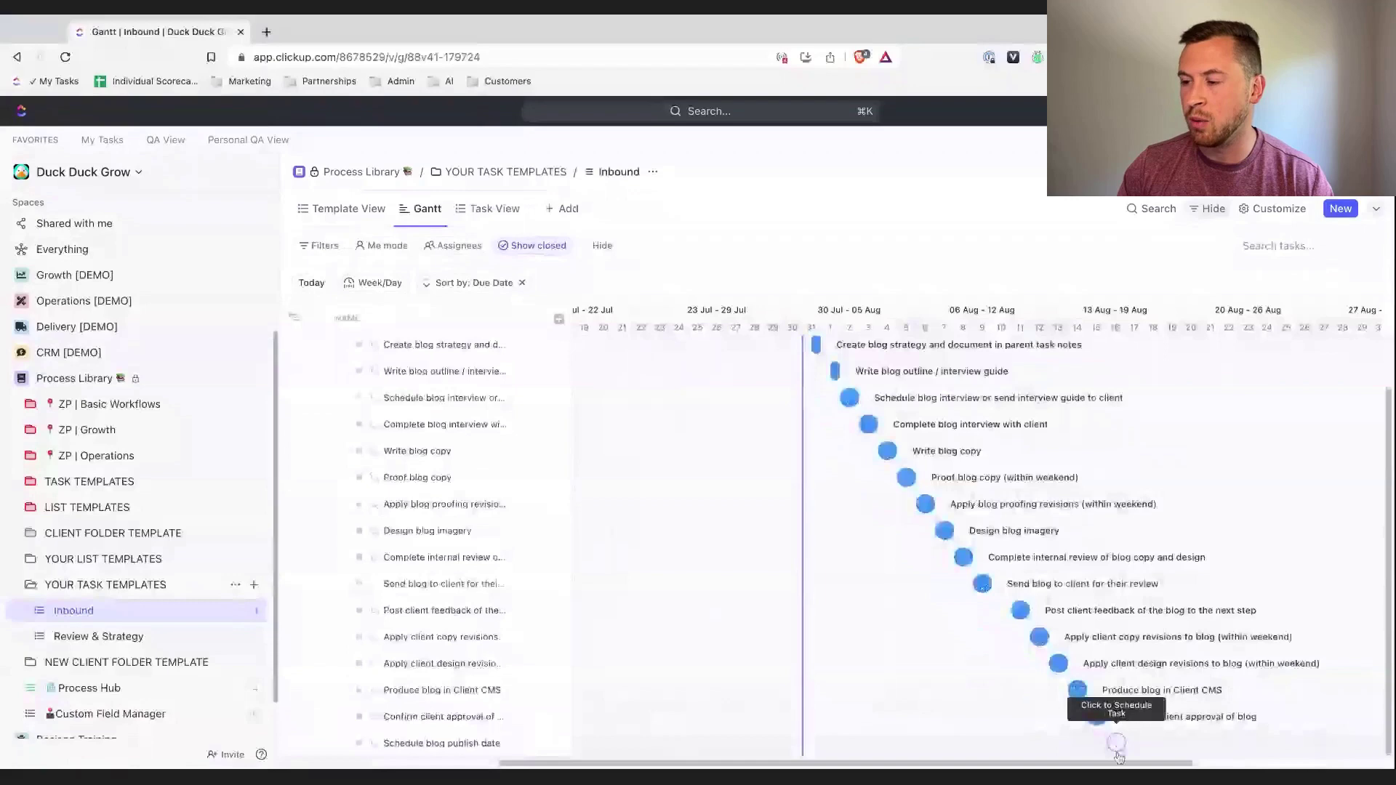
pyautogui.click(1115, 745)
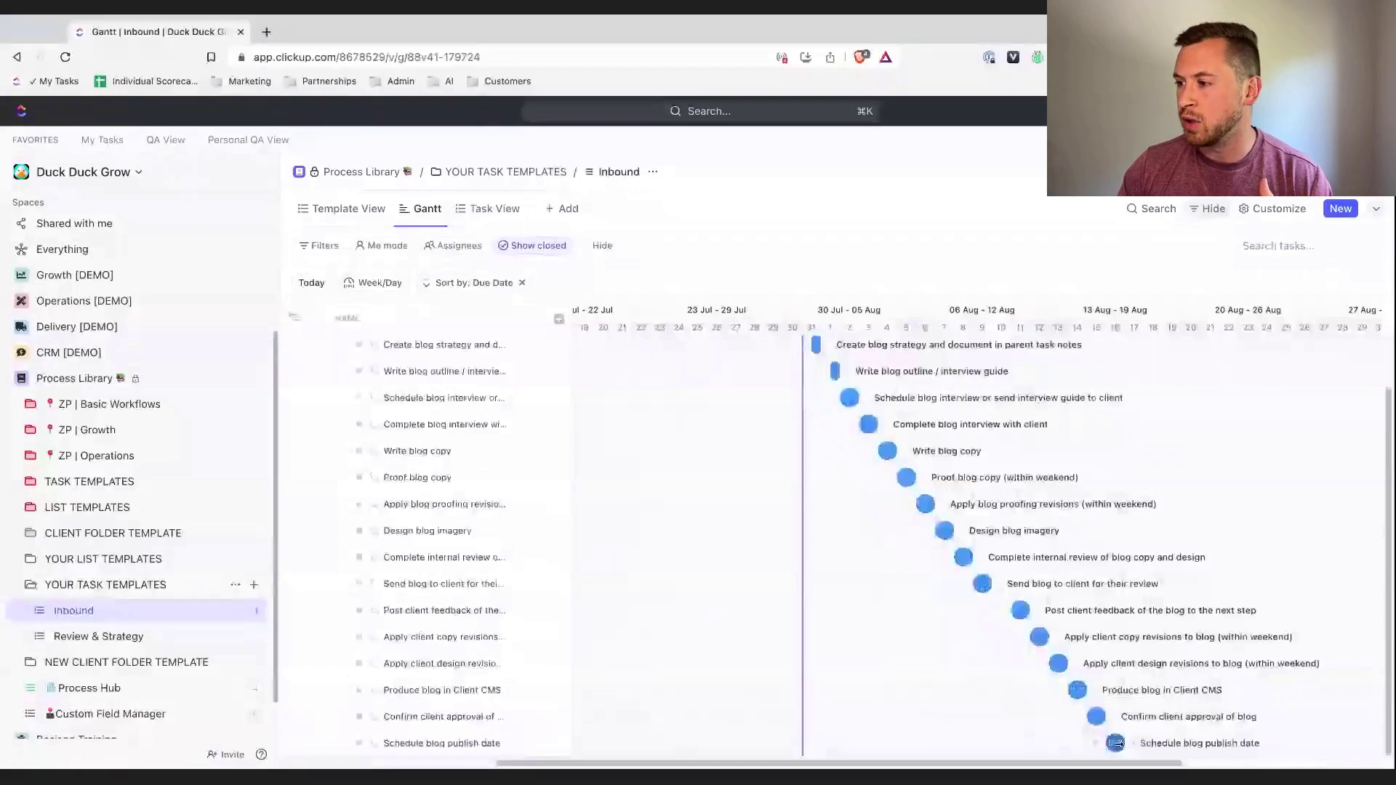
pyautogui.scroll(1, 1112, 360)
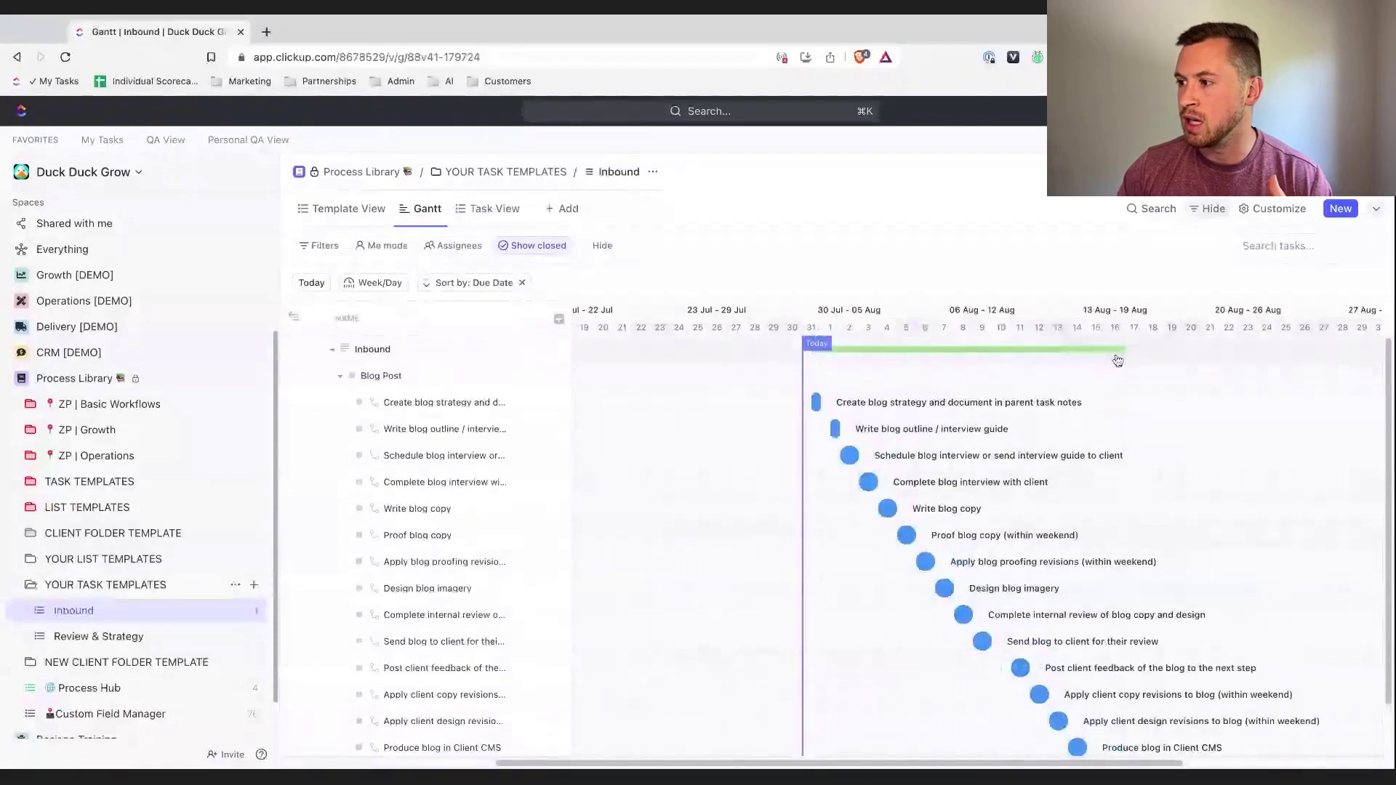
pyautogui.scroll(-1, 1151, 443)
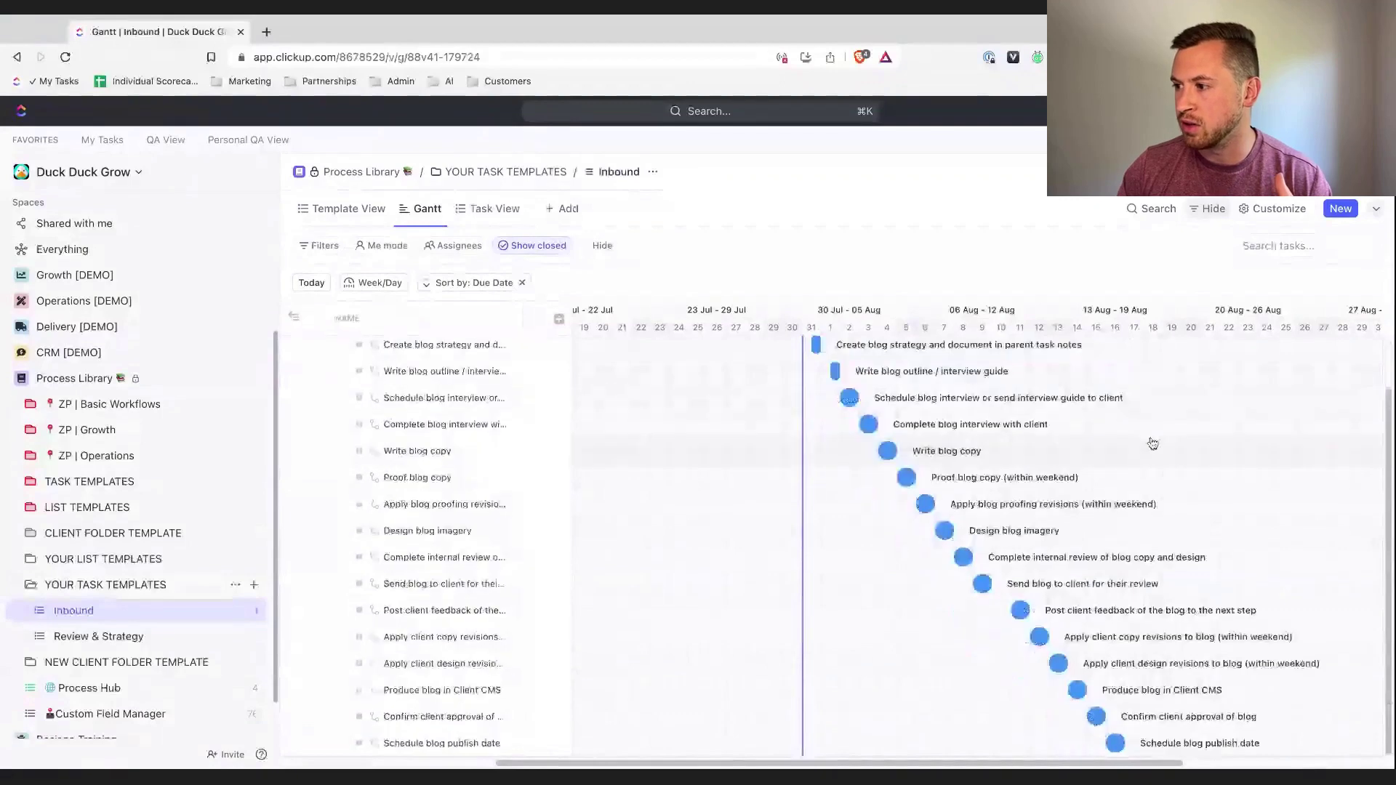
pyautogui.scroll(1, 1139, 513)
pyautogui.scroll(-1, 1123, 594)
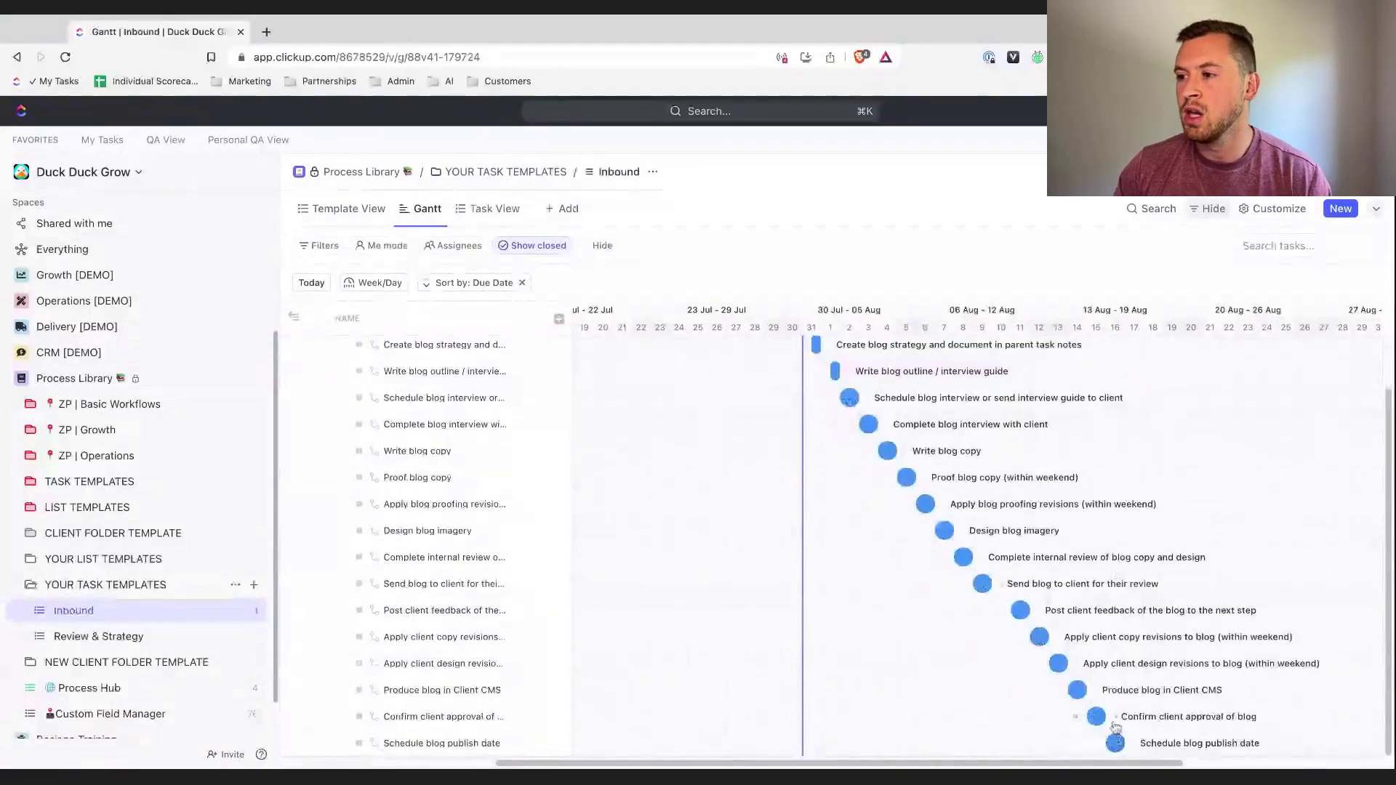
pyautogui.scroll(1, 1112, 720)
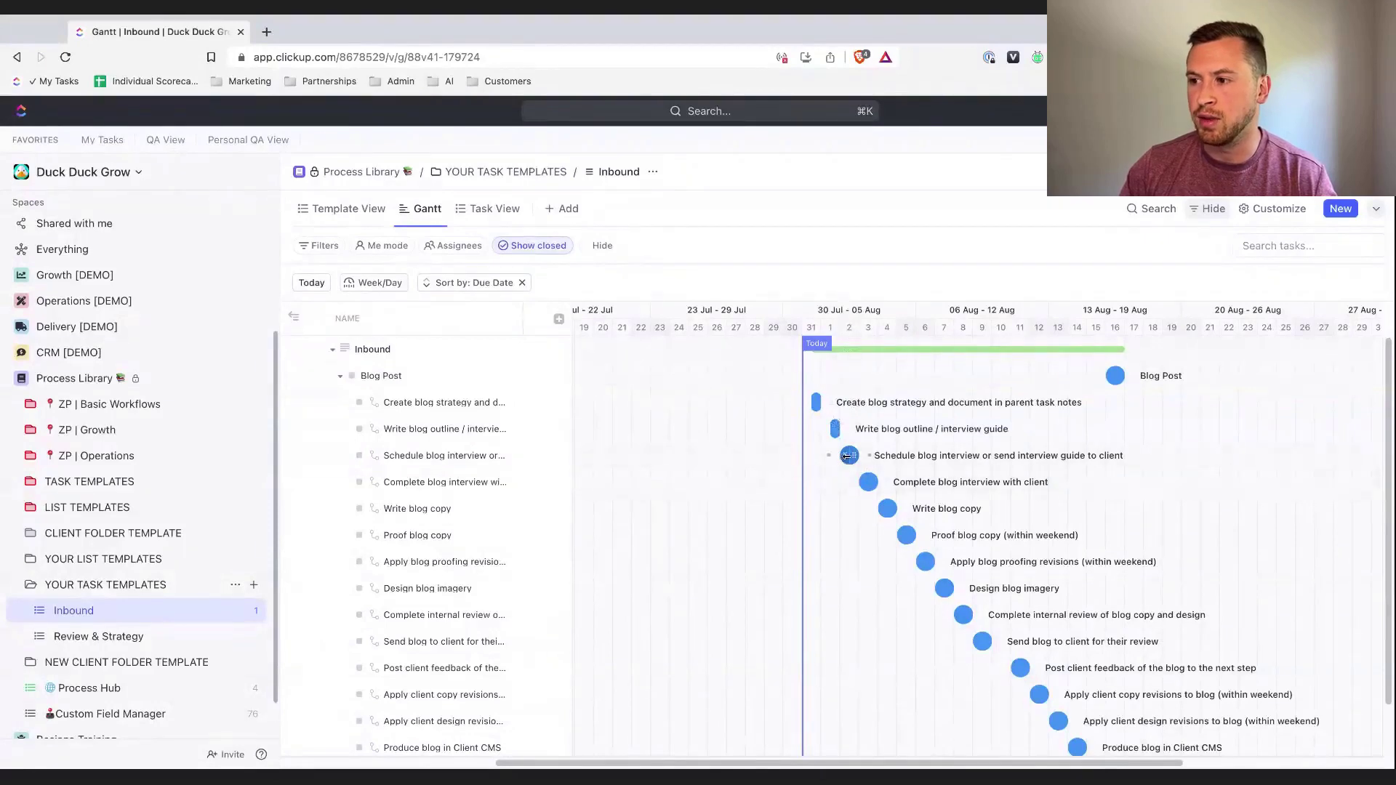
pyautogui.moveTo(844, 456); pyautogui.dragTo(817, 466)
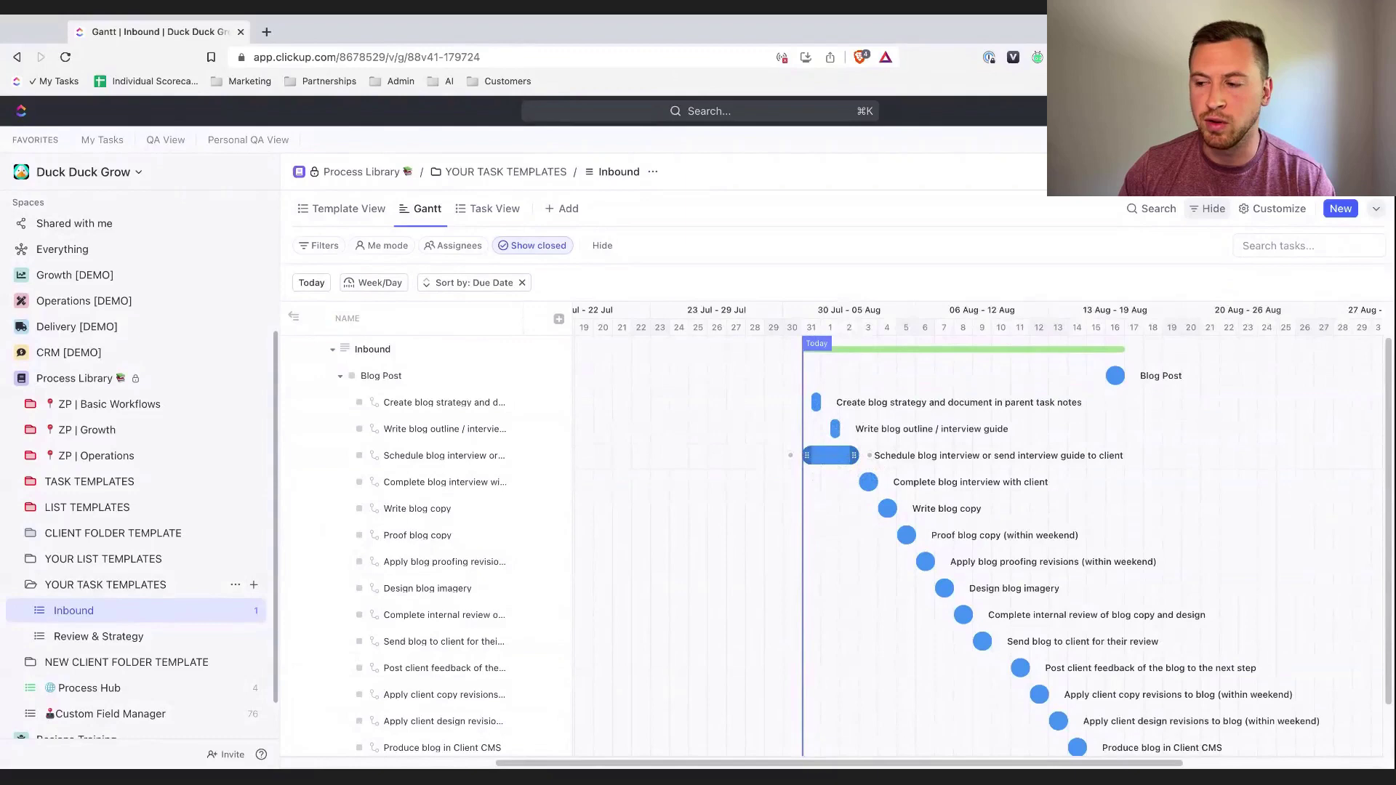
pyautogui.click(805, 454)
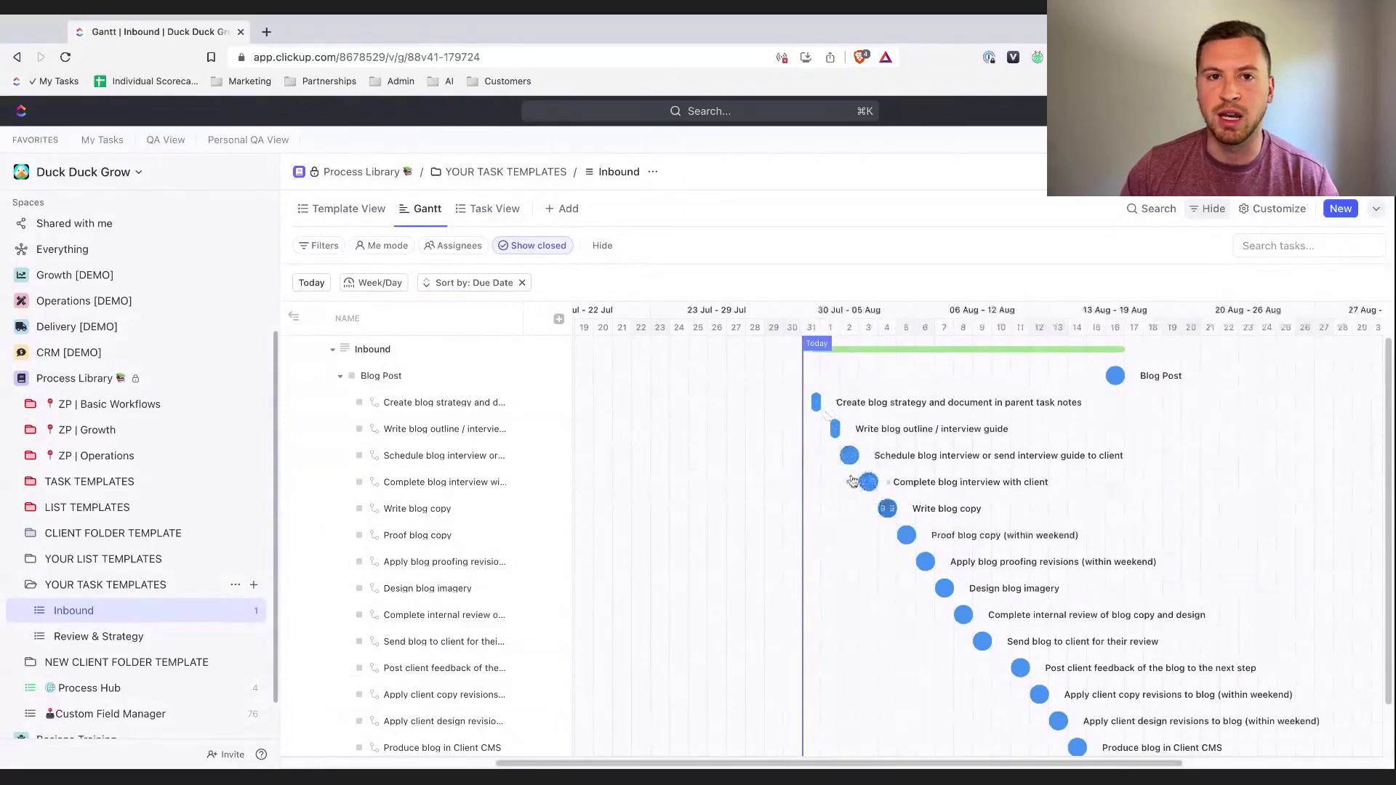
# Link each subtask to the next, from Create blog strategy through Proof and Apply revisions.
pyautogui.moveTo(828, 416); pyautogui.dragTo(840, 406)
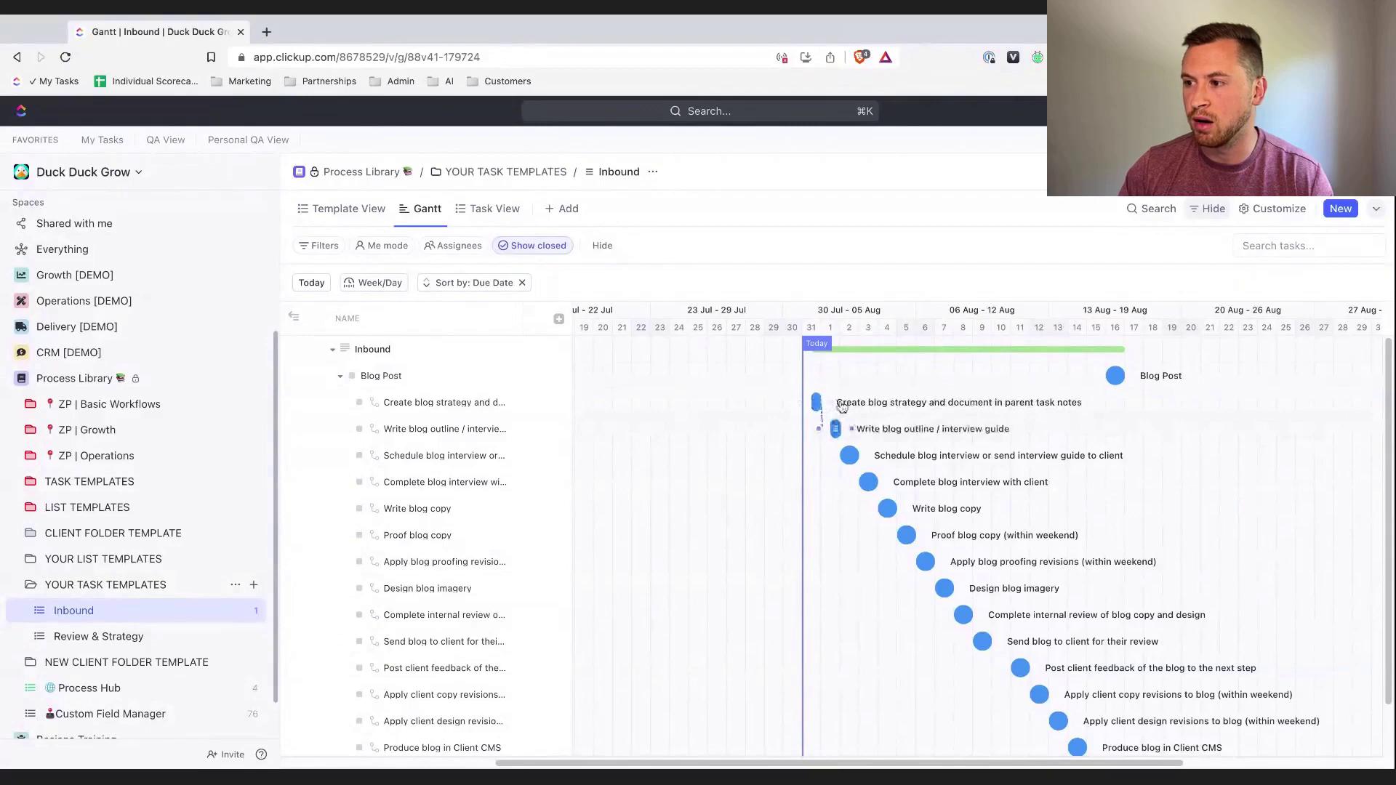
pyautogui.moveTo(861, 435); pyautogui.dragTo(862, 436)
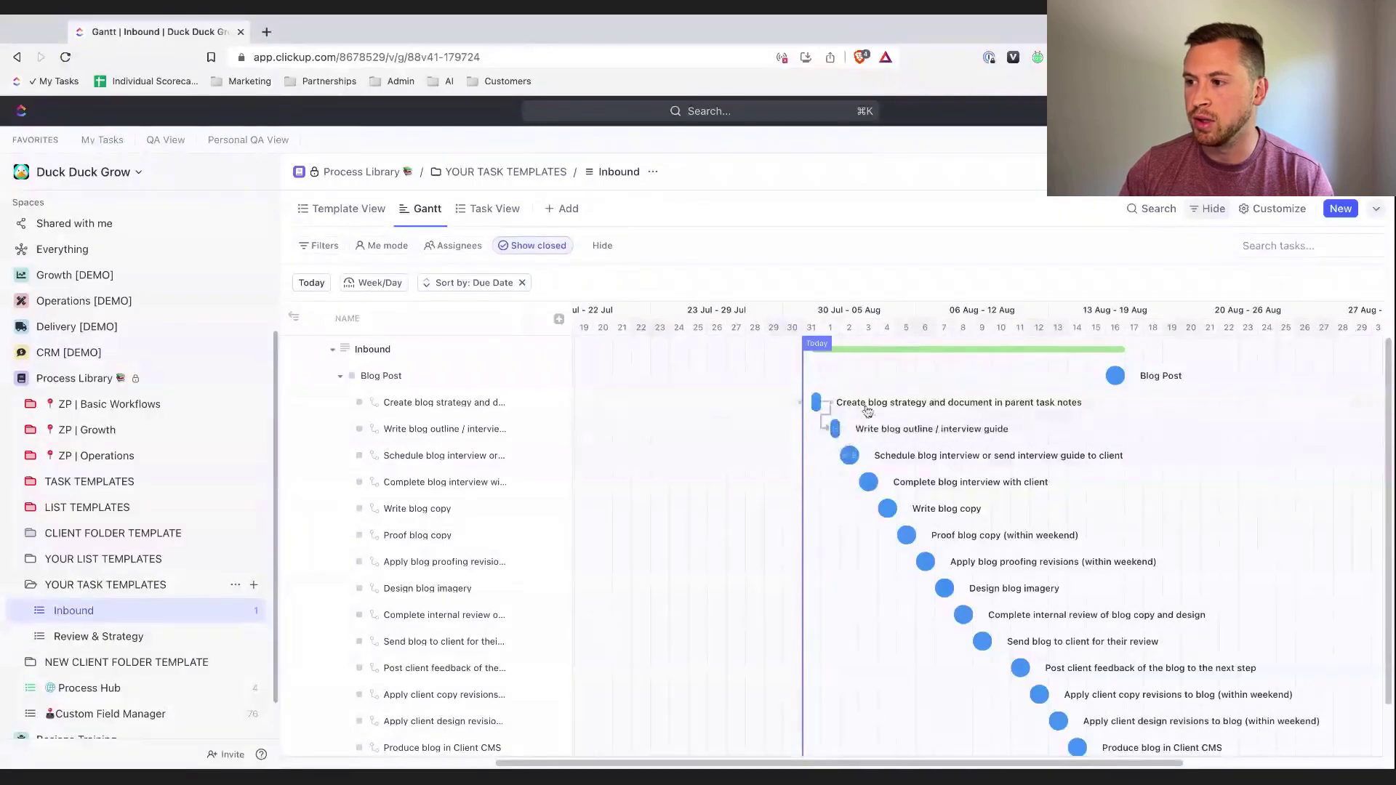
pyautogui.moveTo(862, 435)
pyautogui.mouseDown()
pyautogui.moveTo(841, 427)
pyautogui.moveTo(892, 487)
pyautogui.moveTo(886, 508)
pyautogui.moveTo(926, 562)
pyautogui.mouseUp()
pyautogui.moveTo(886, 483); pyautogui.dragTo(885, 509)
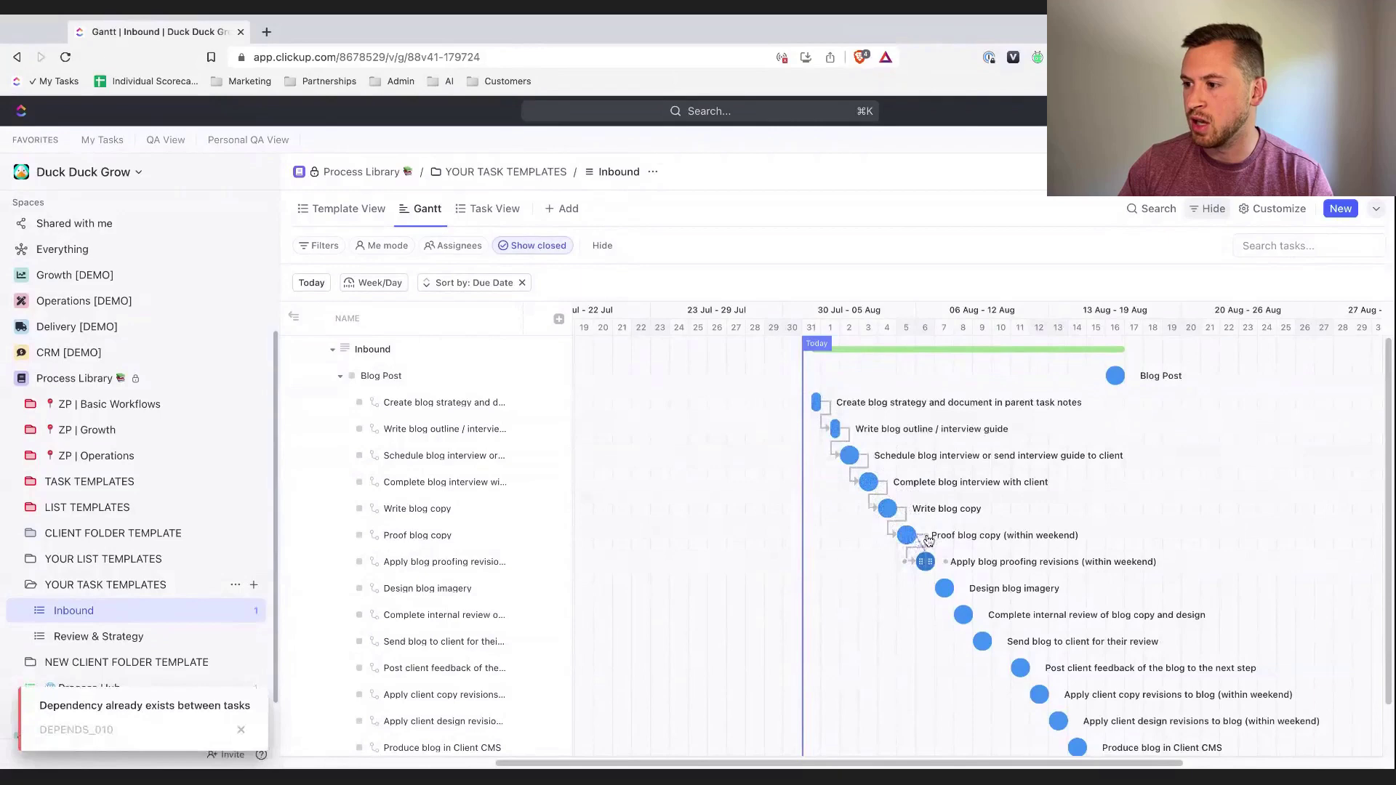
pyautogui.moveTo(929, 538); pyautogui.dragTo(924, 561)
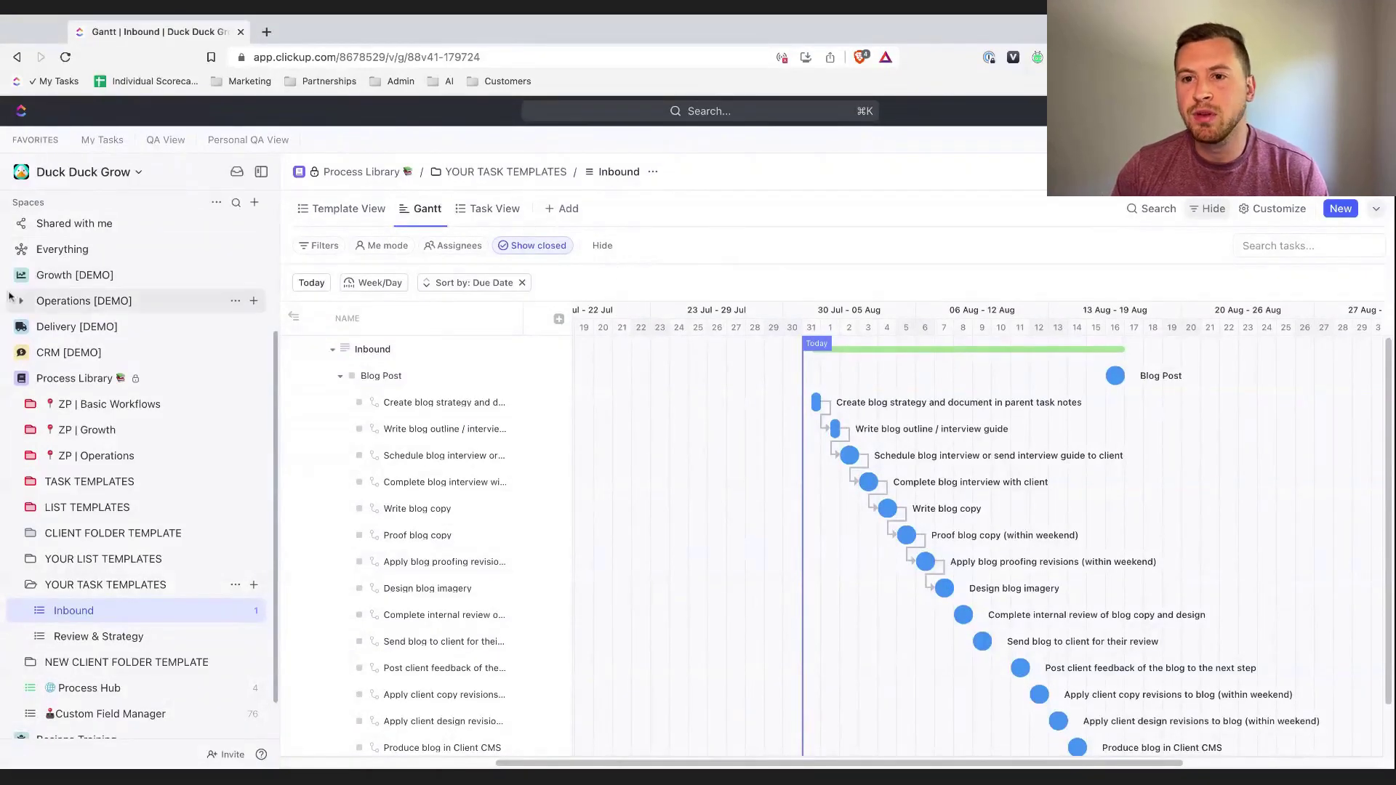
pyautogui.scroll(3, 20, 329)
# Expand Delivery [DEMO] and open the Dunder Mifflin folder's Overview.
pyautogui.click(21, 530)
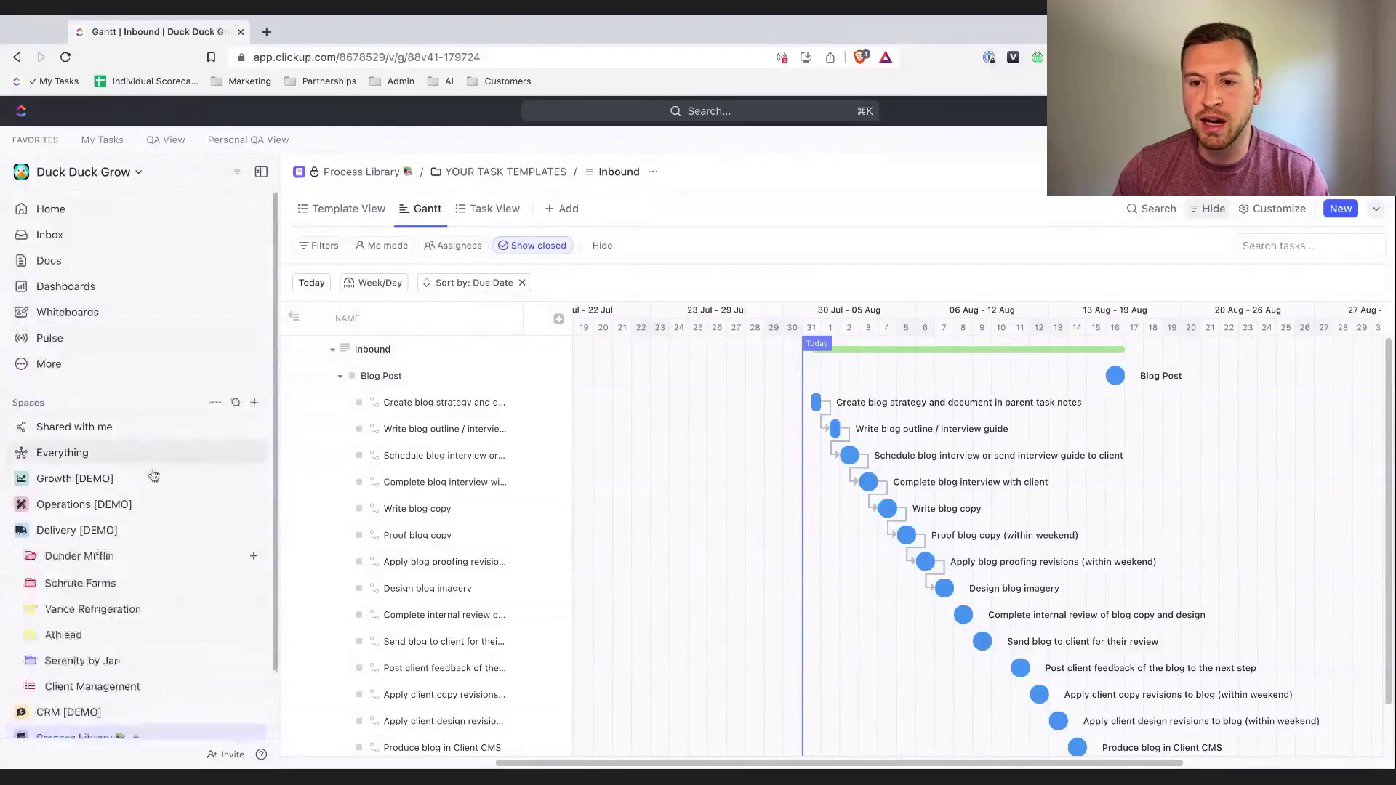
pyautogui.click(30, 557)
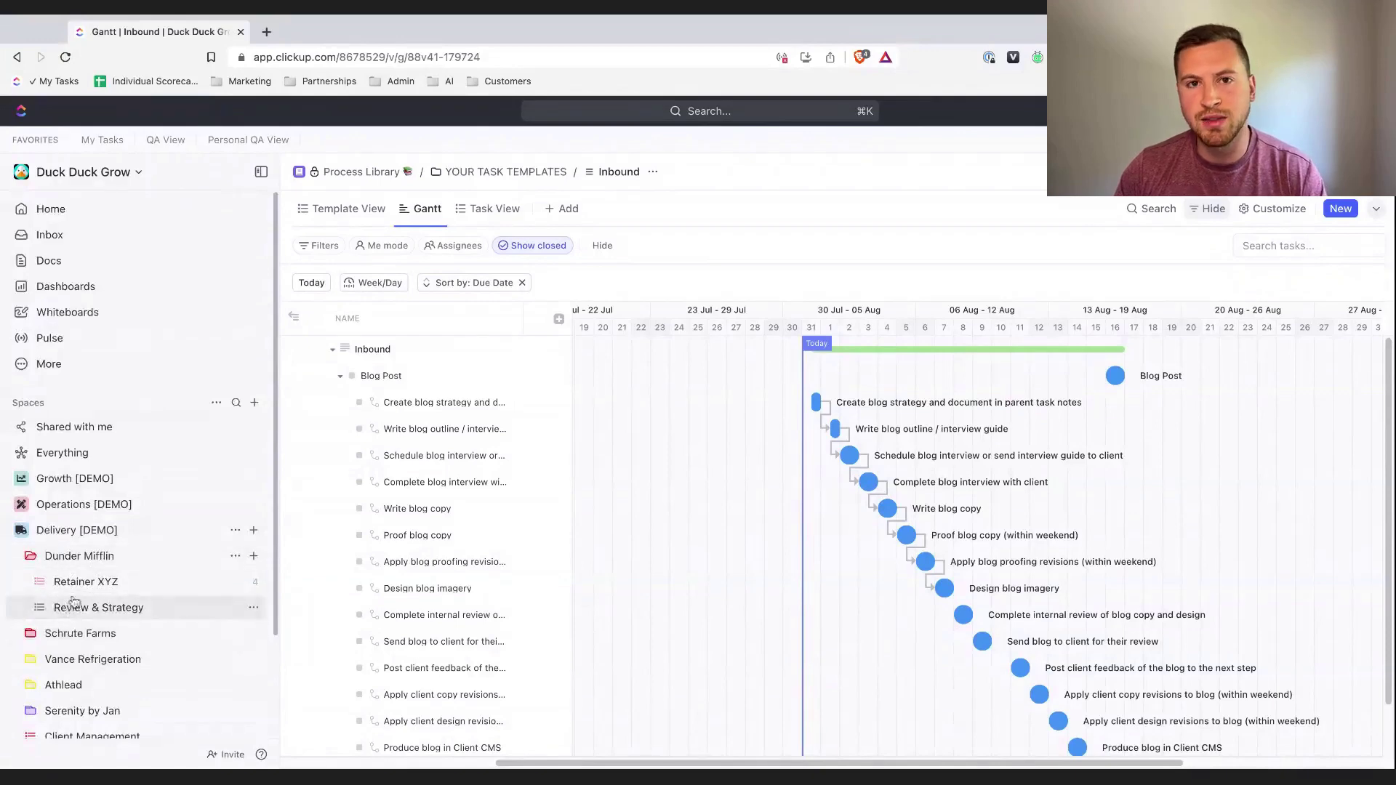
pyautogui.moveTo(85, 581)
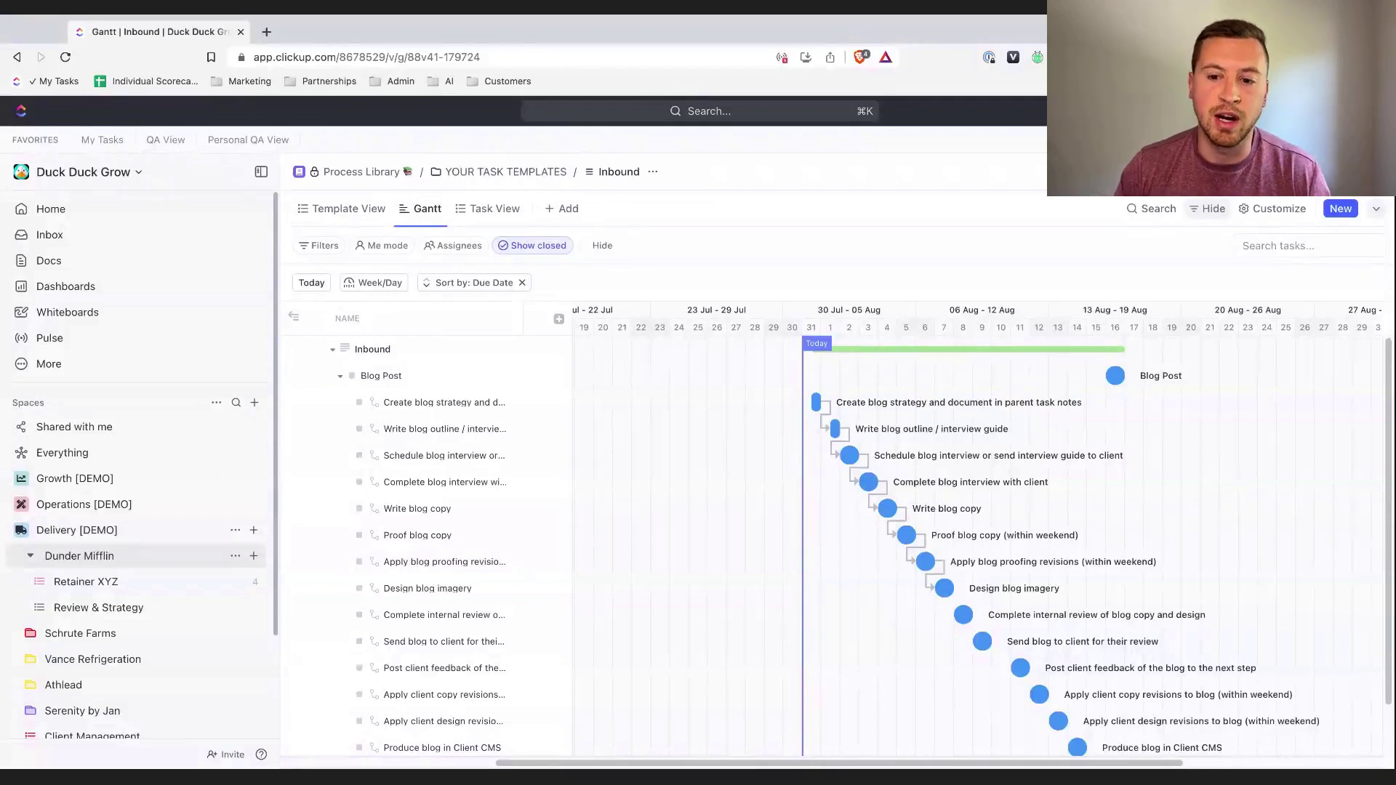
pyautogui.click(79, 557)
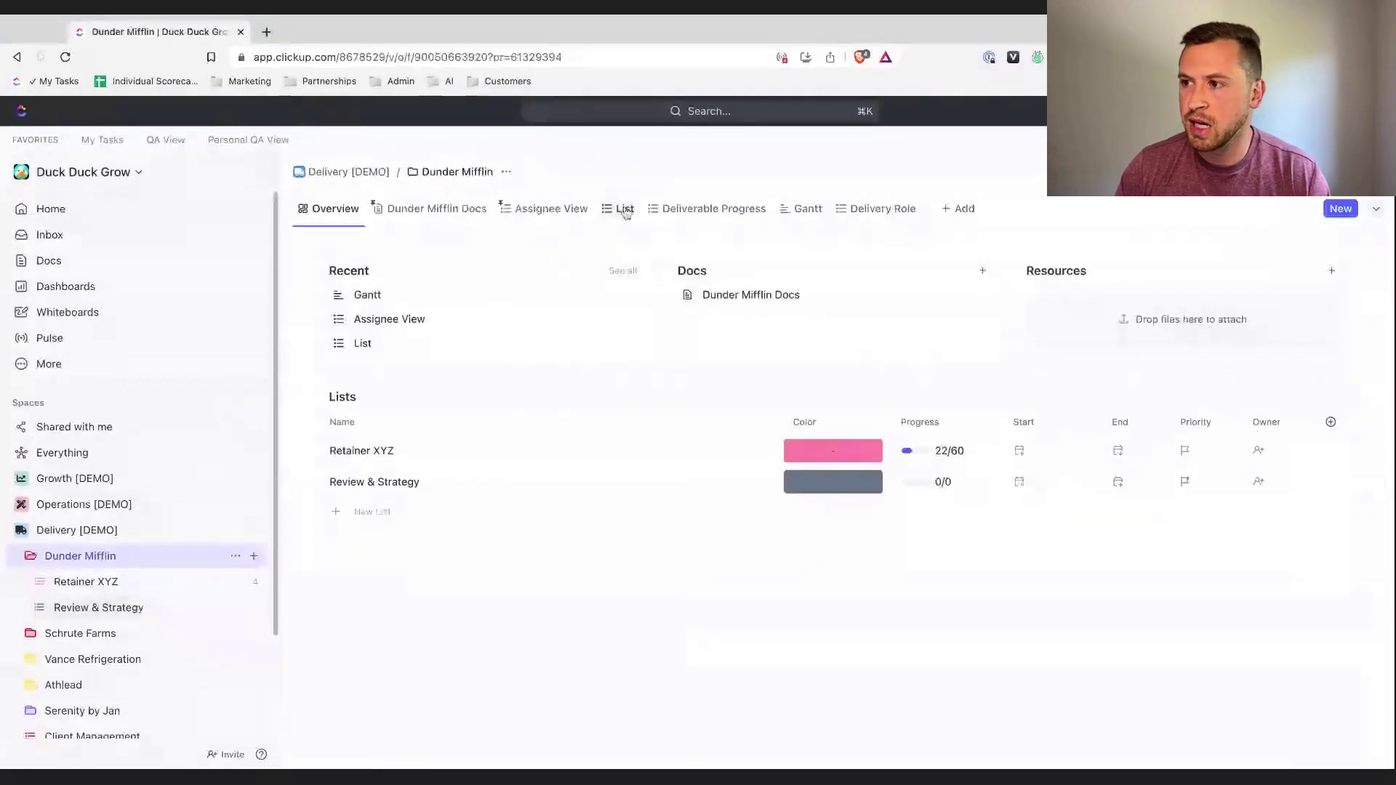
# Show the folder's Gantt timeline and jump to the Printers 101 Blog task.
pyautogui.click(809, 208)
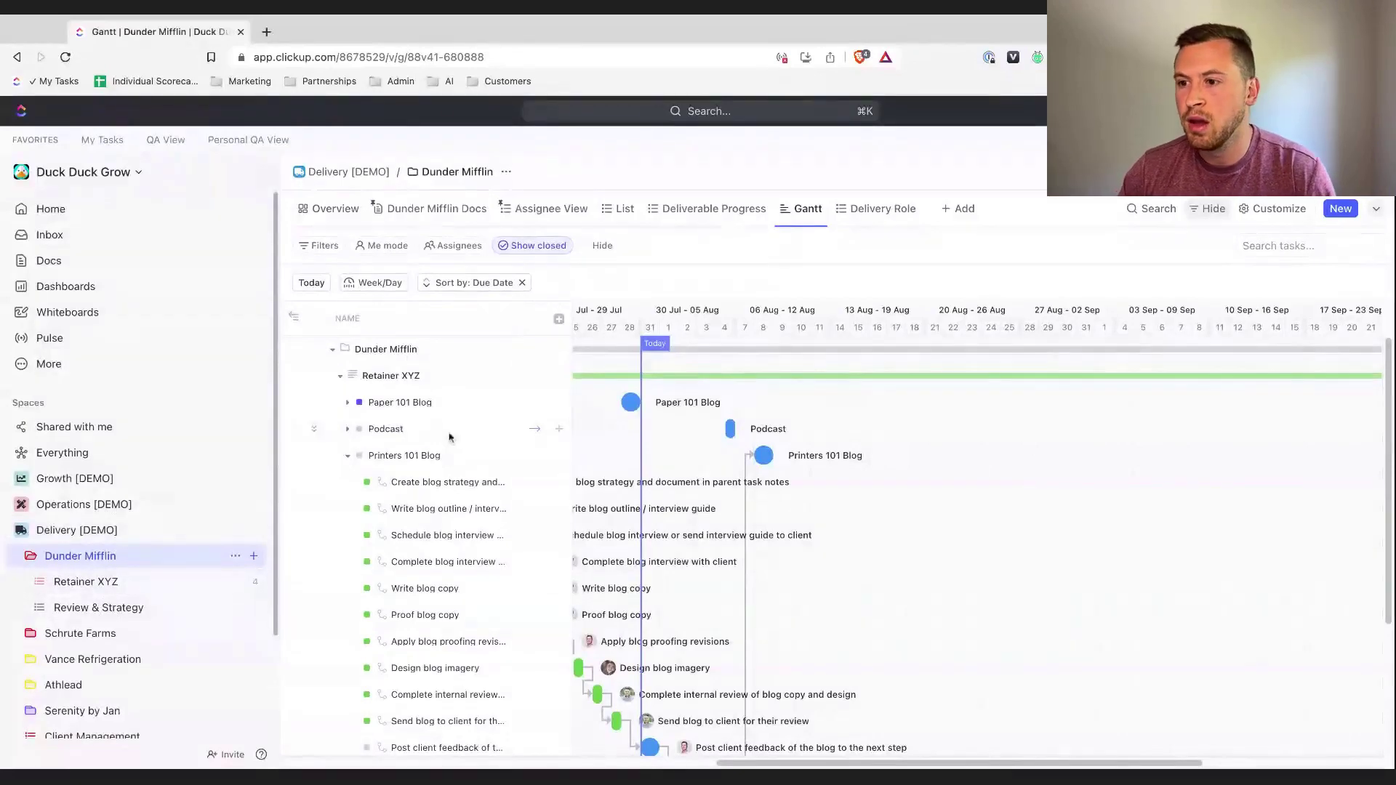
pyautogui.click(537, 459)
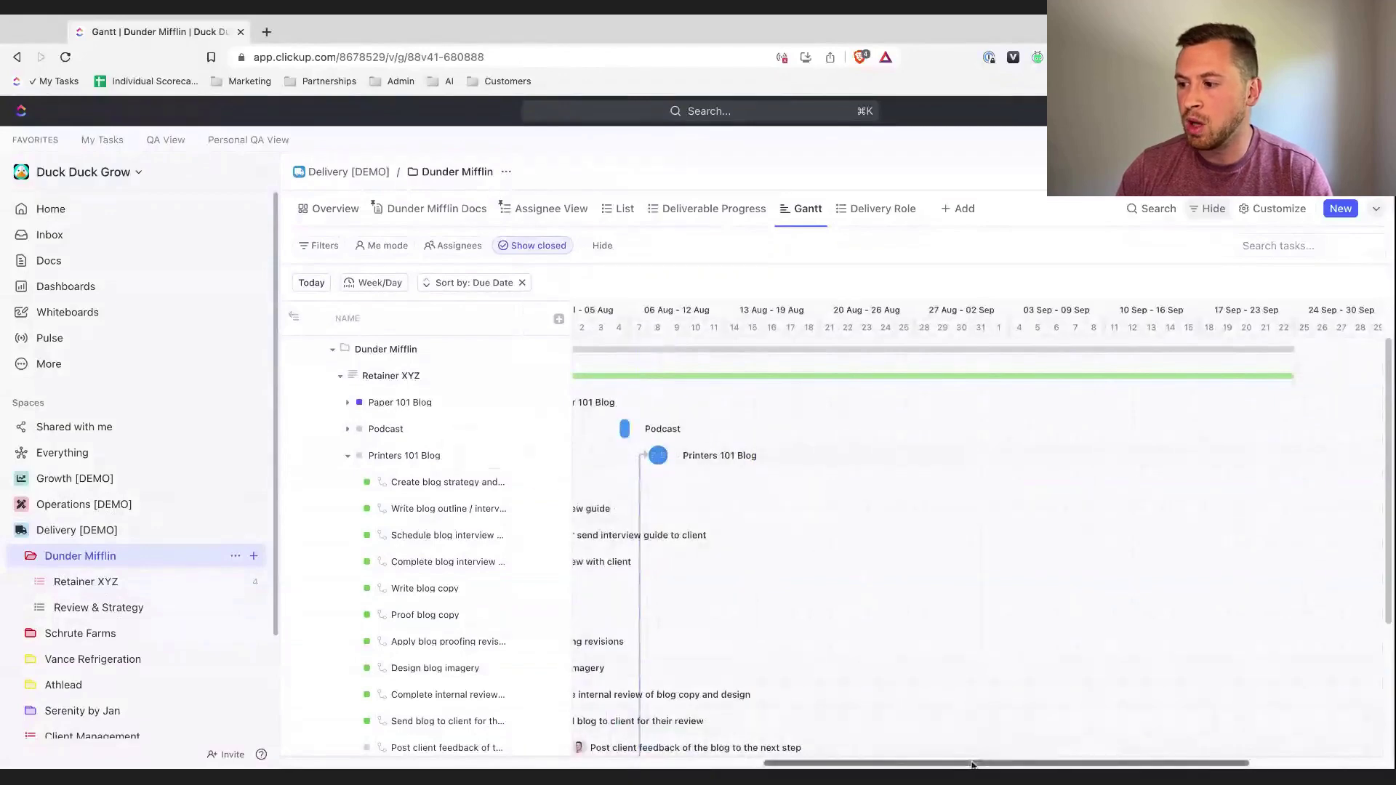
pyautogui.hscroll(-2, 972, 763)
pyautogui.hscroll(-2, 972, 767)
pyautogui.scroll(-3, 676, 480)
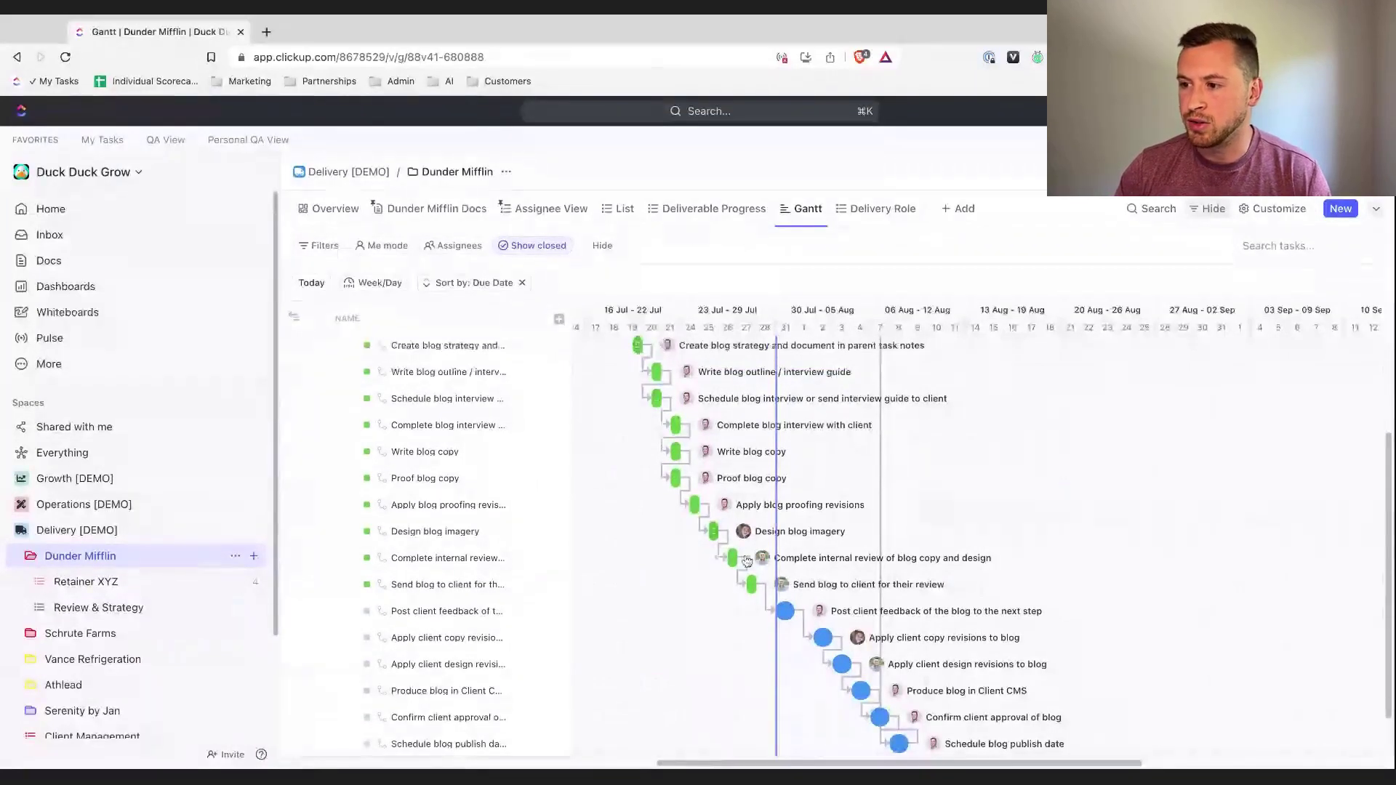
pyautogui.moveTo(750, 585)
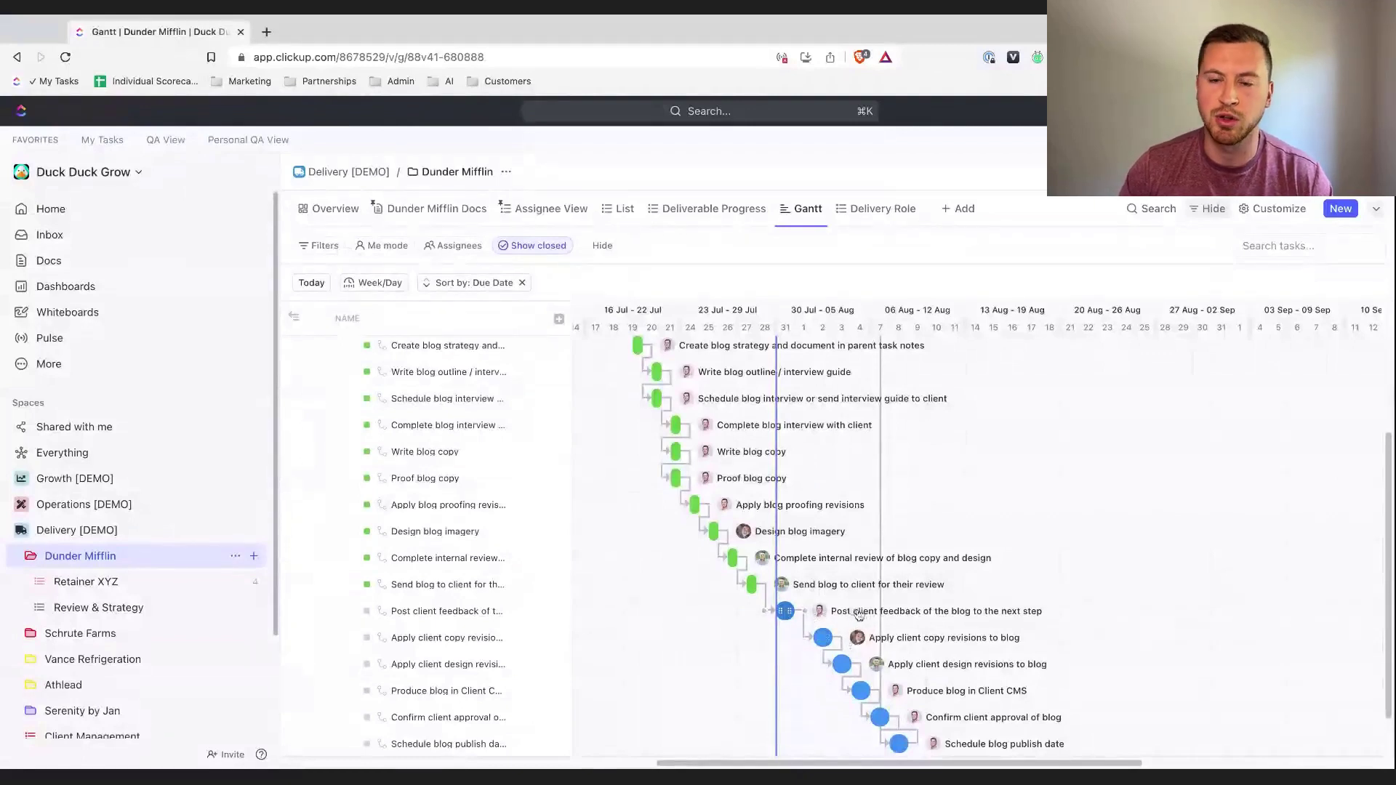
# Drag the Post client feedback milestone so its dependent tasks reschedule with it.
pyautogui.moveTo(857, 616); pyautogui.dragTo(802, 611)
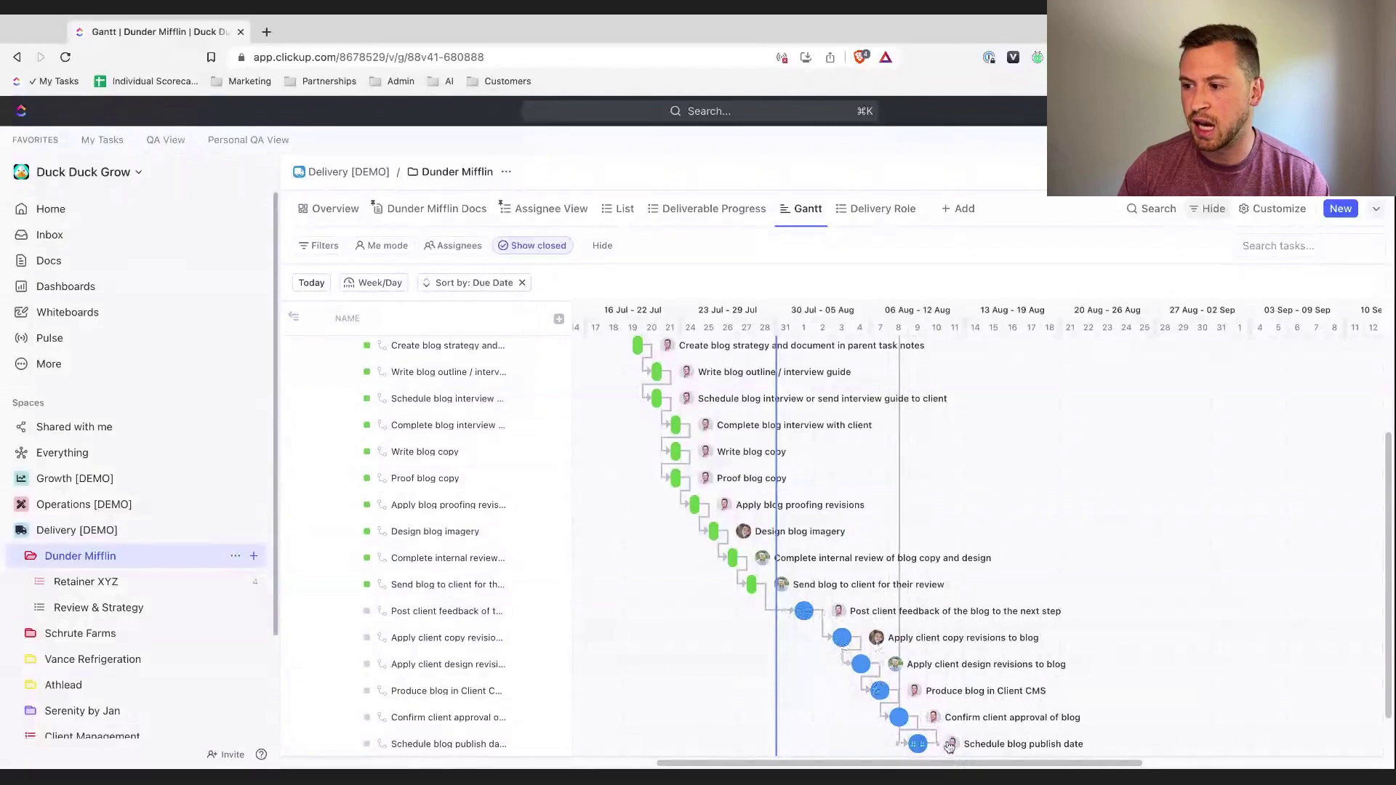
pyautogui.scroll(3, 990, 645)
pyautogui.moveTo(916, 455)
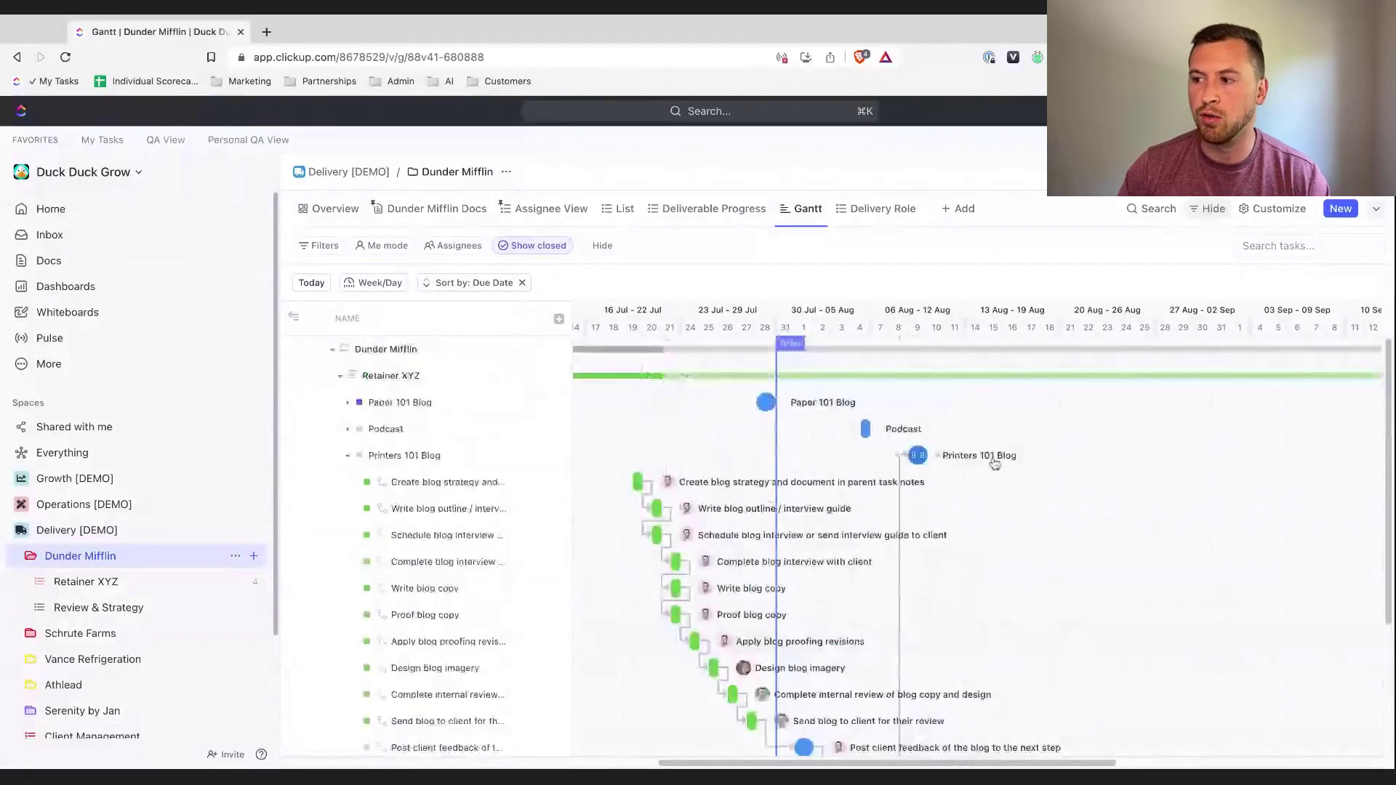
pyautogui.scroll(-3, 940, 462)
pyautogui.scroll(-1, 940, 464)
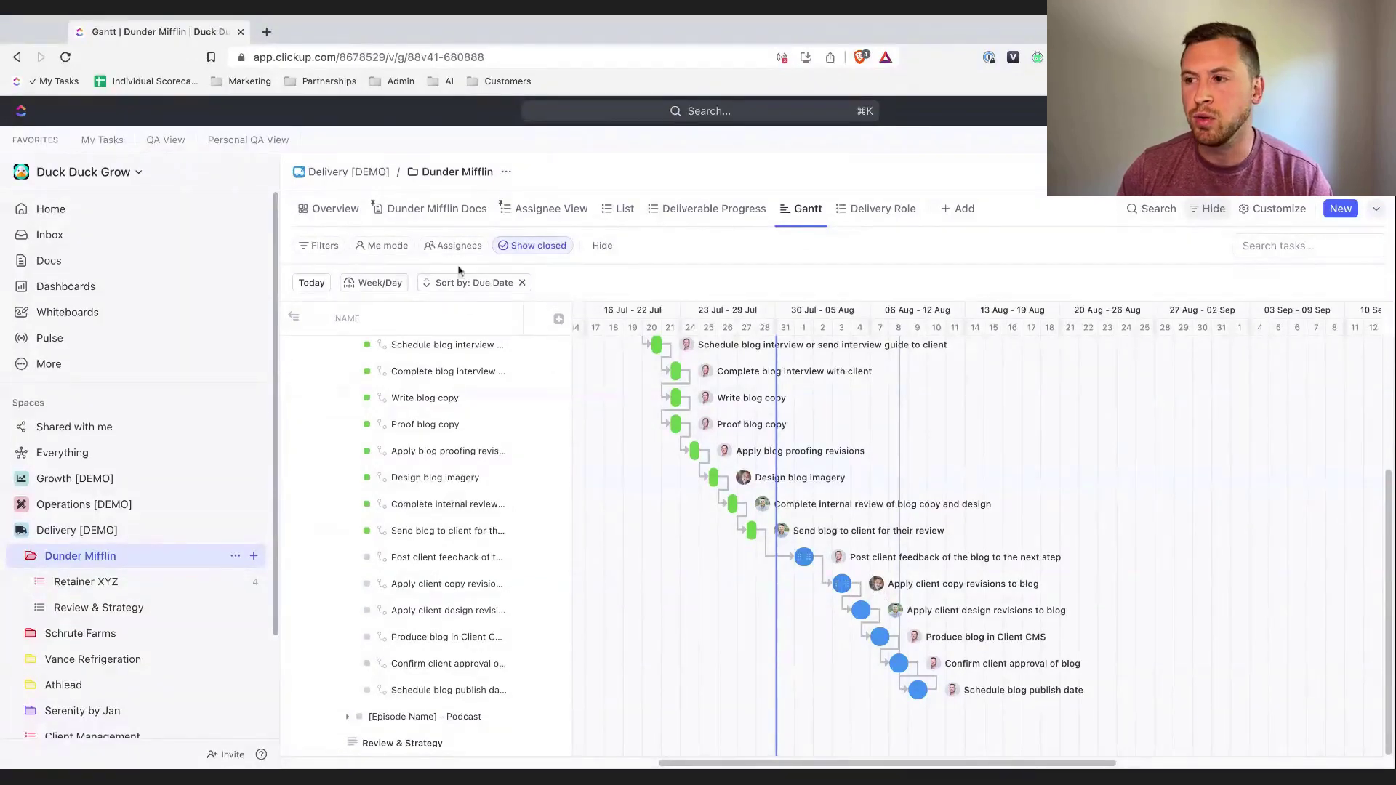
# Turn on Hide and skip weekends in the Gantt options under Customize.
pyautogui.click(1280, 210)
pyautogui.click(1240, 310)
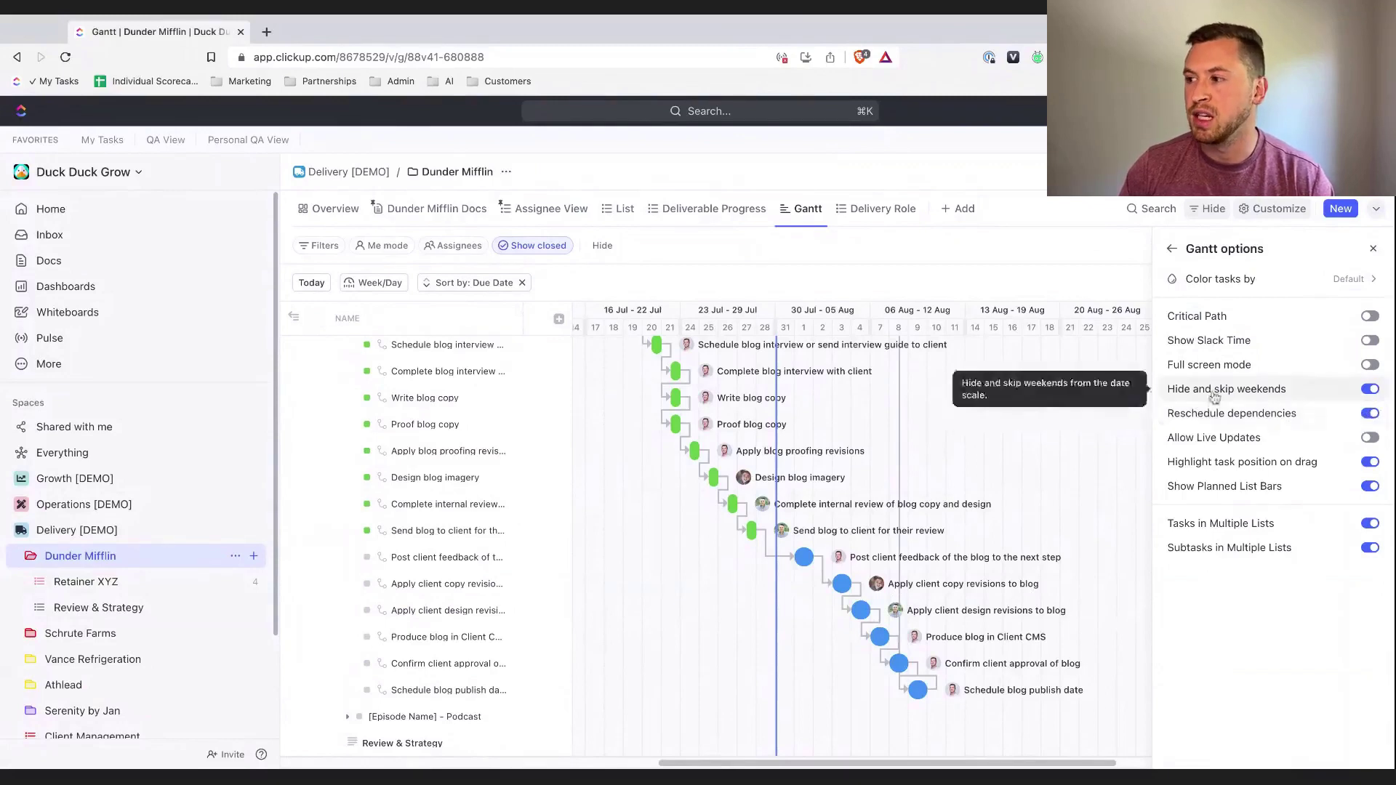
pyautogui.click(1368, 389)
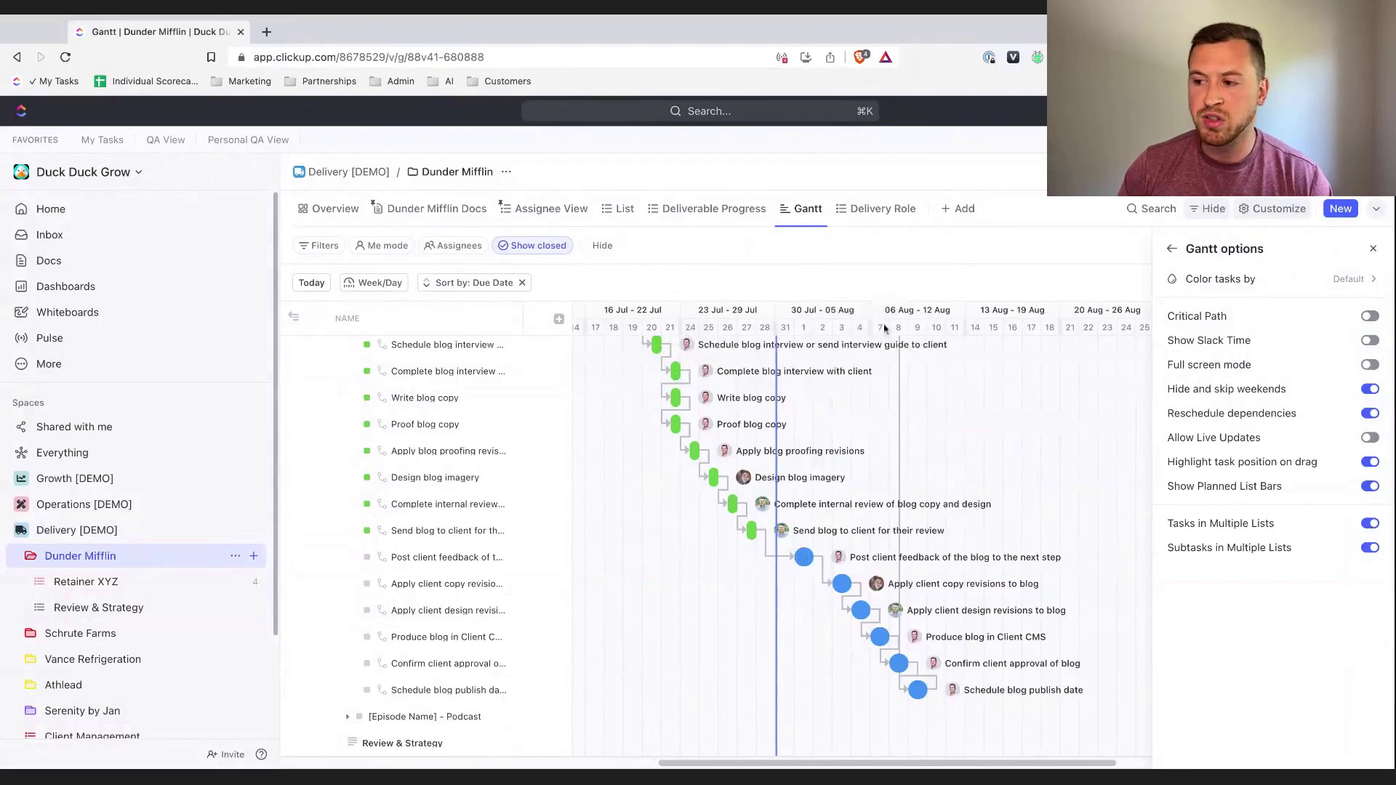
pyautogui.moveTo(829, 530)
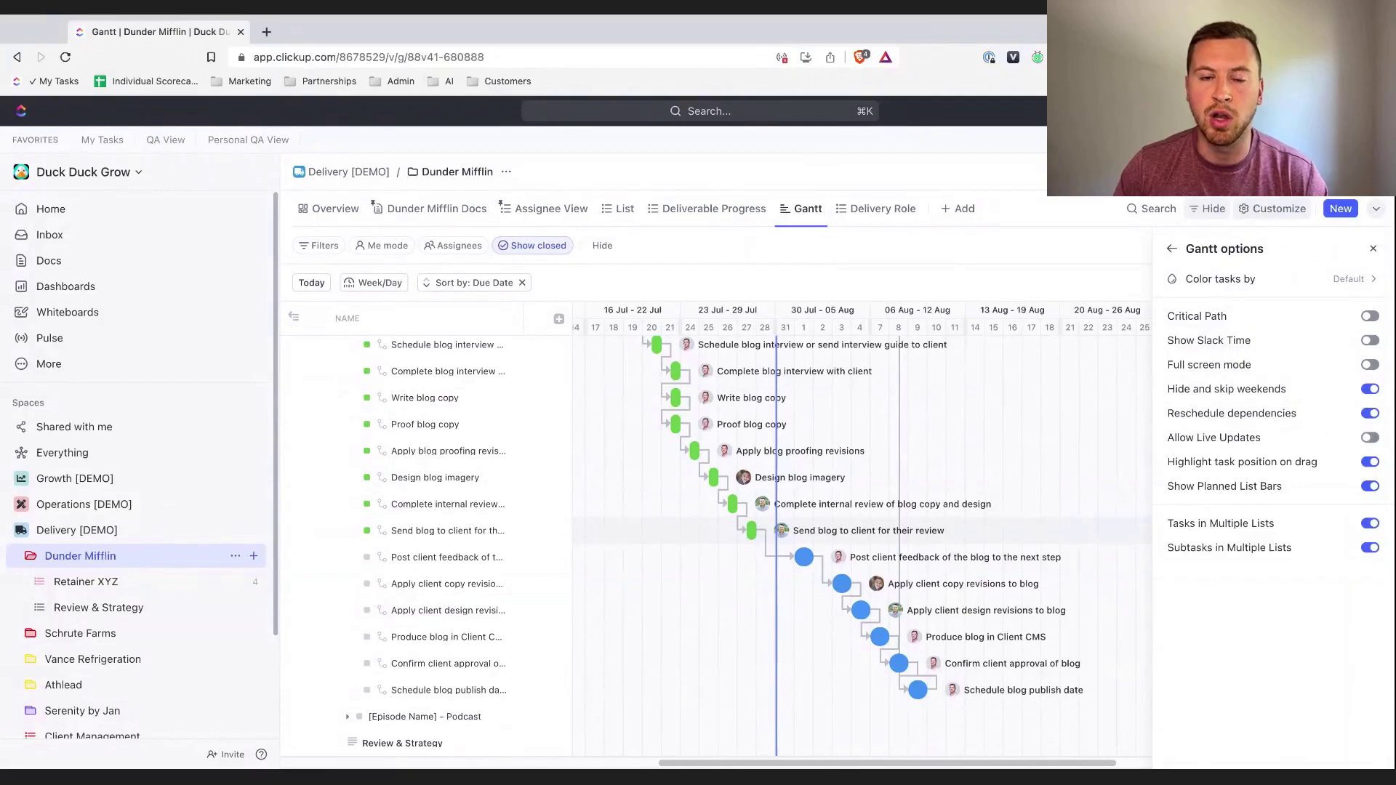
# Shift Post client feedback two days right, moving all dependent blog tasks later.
pyautogui.moveTo(804, 557); pyautogui.dragTo(841, 556)
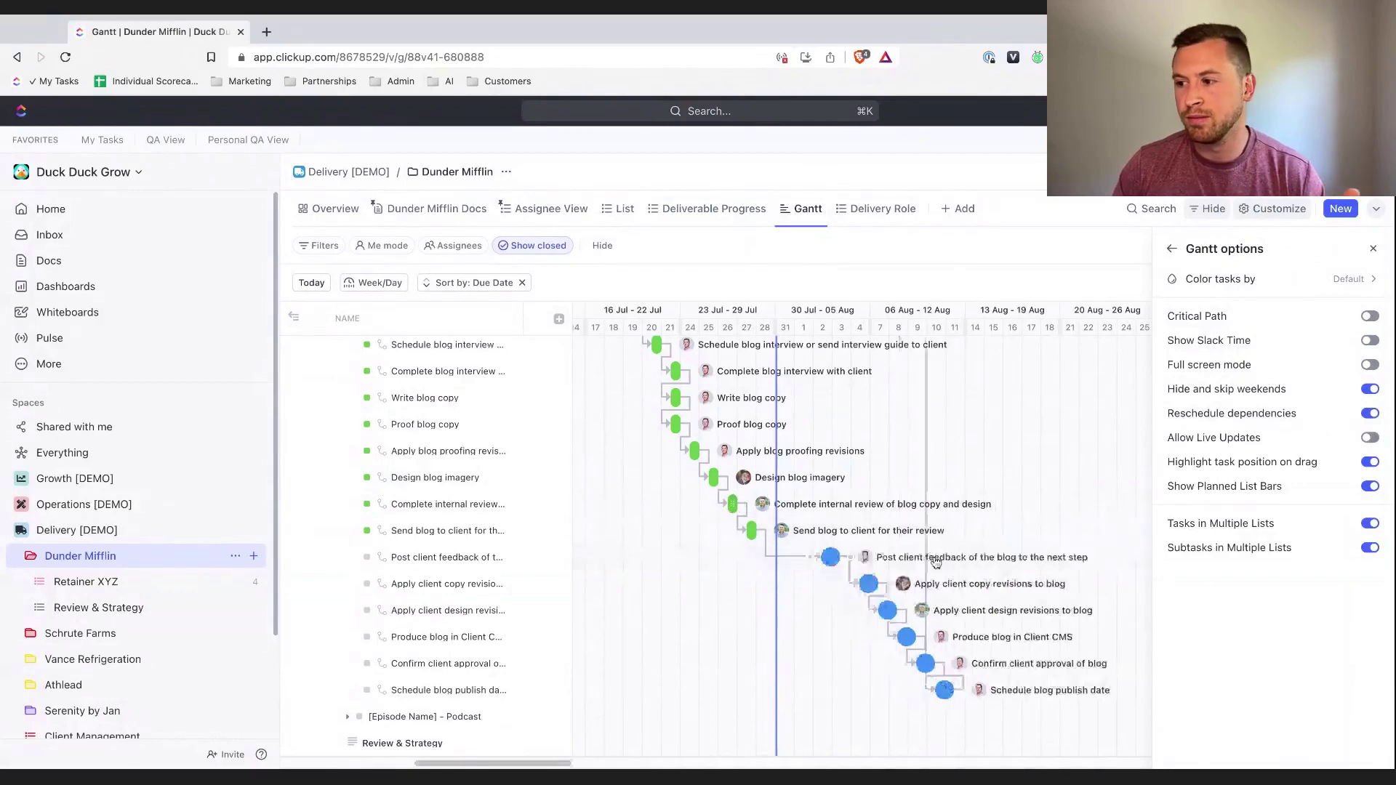